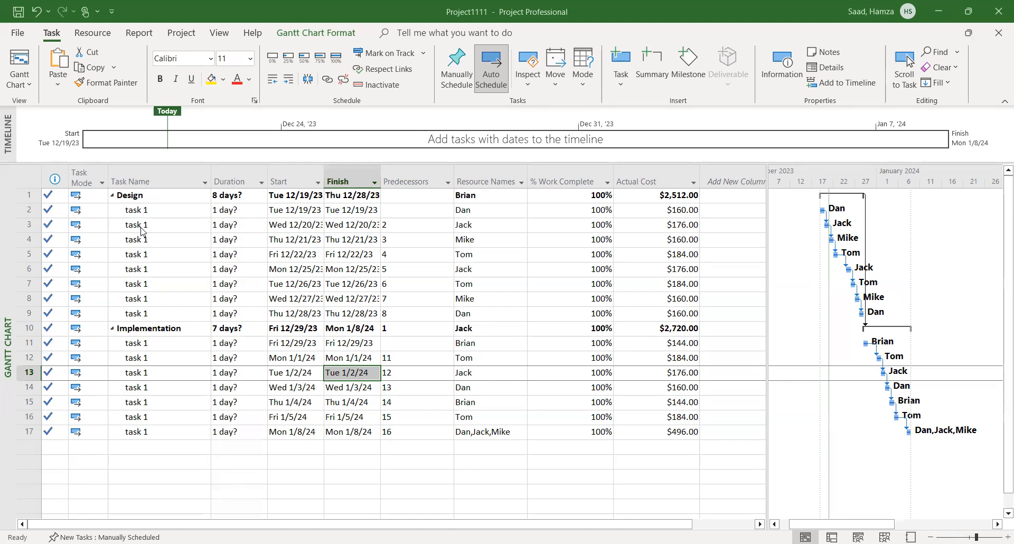
# - Insert a new task at row 5, below the third Design subtask, and name it "Review the tasks"
pyautogui.click(129, 255)
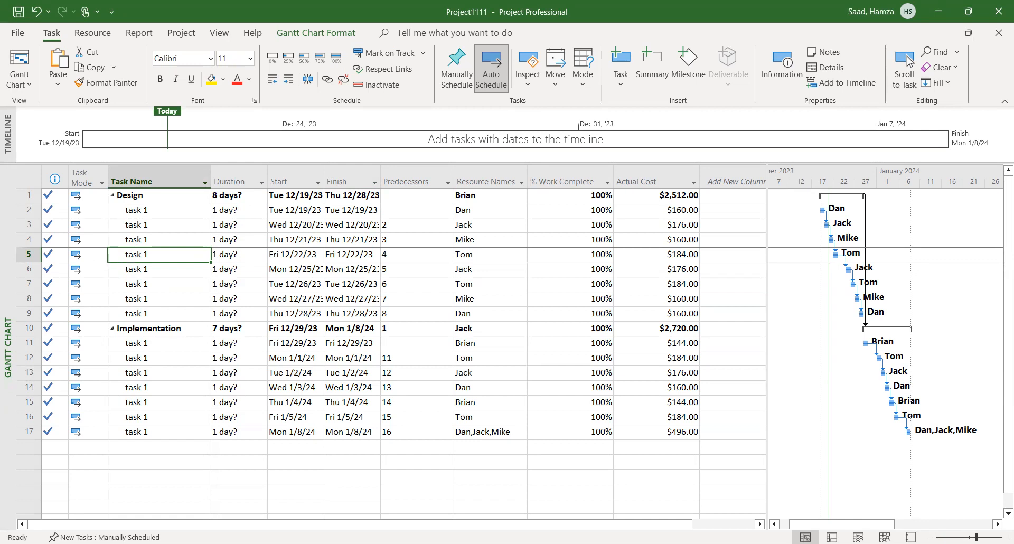
pyautogui.click(93, 256)
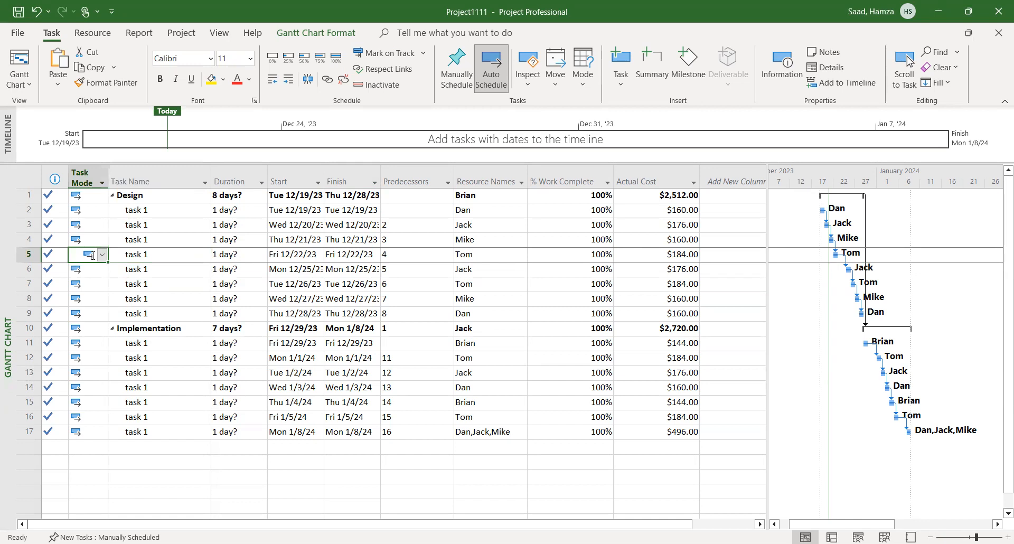
pyautogui.rightClick(92, 255)
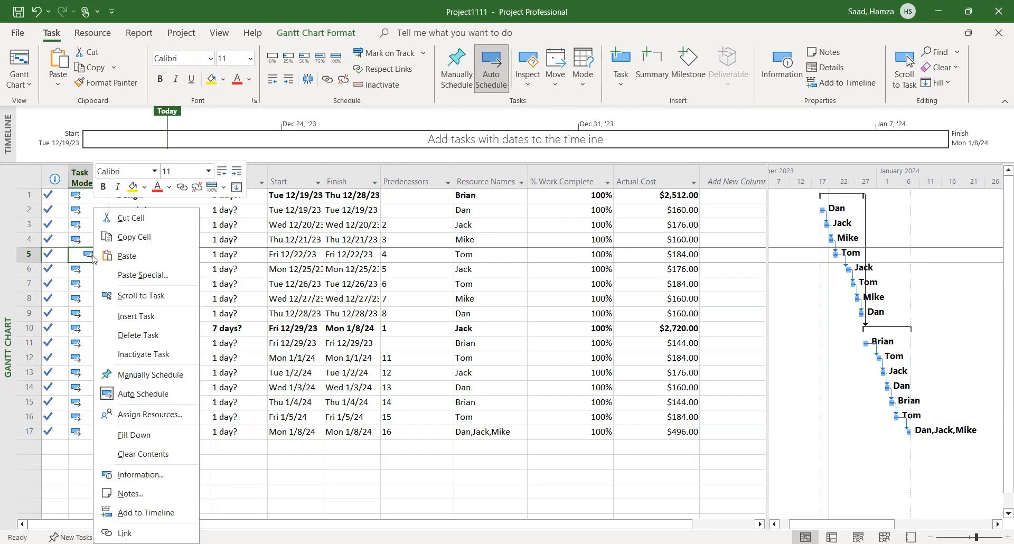
pyautogui.click(123, 315)
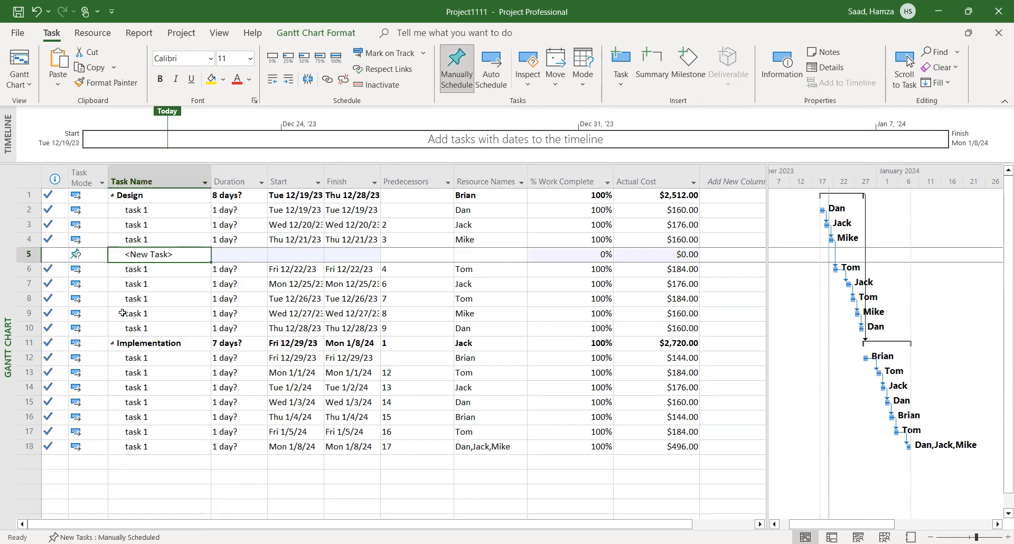
pyautogui.click(161, 254)
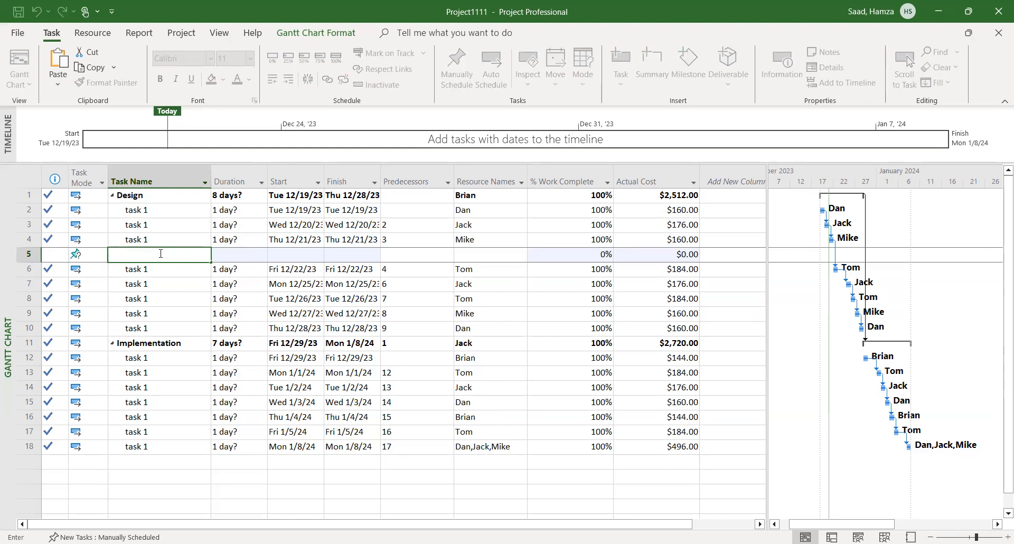
pyautogui.write('Review the tasks')
pyautogui.click(201, 288)
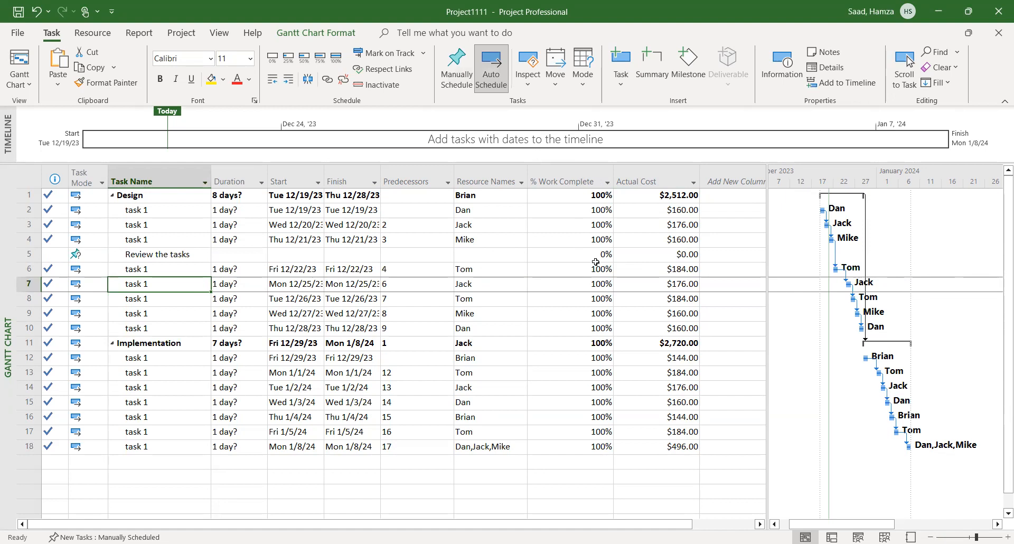
# - Set the duration of "Review the tasks" to 0 days to turn it into a milestone
pyautogui.click(224, 258)
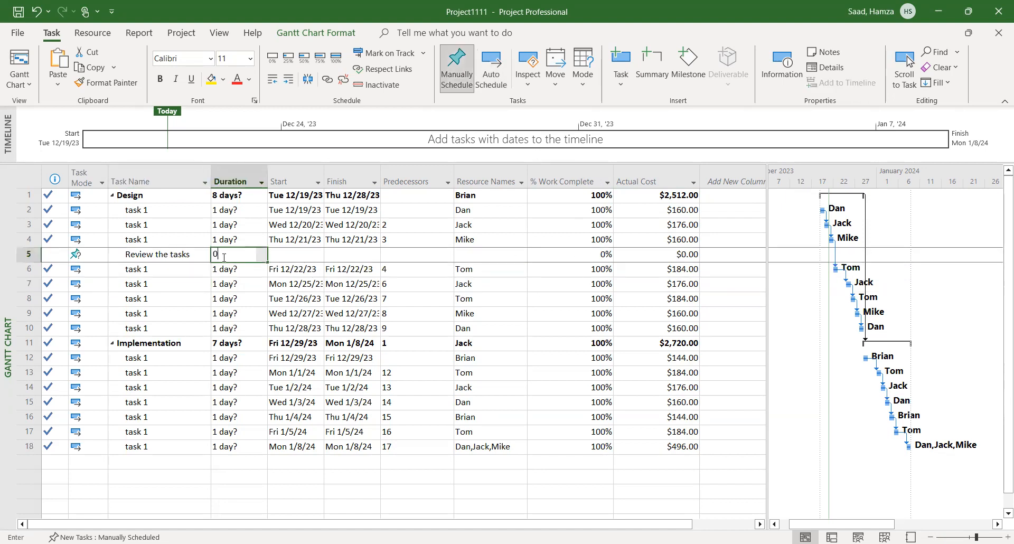
pyautogui.write('0')
pyautogui.click(300, 286)
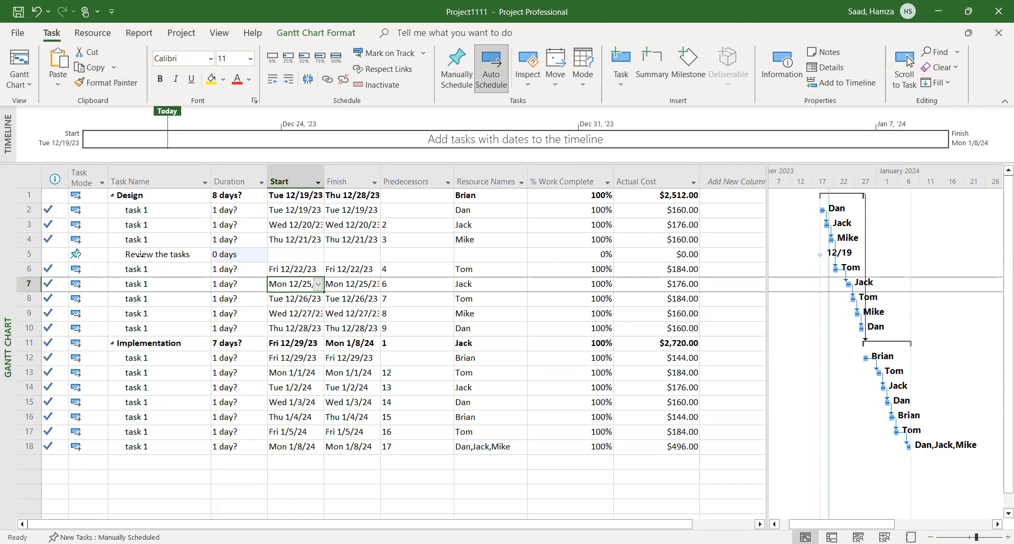
# - Move the "Review the tasks" milestone on the Gantt chart to Thu 12/21/23, at the end of the third Design subtask
pyautogui.click(308, 257)
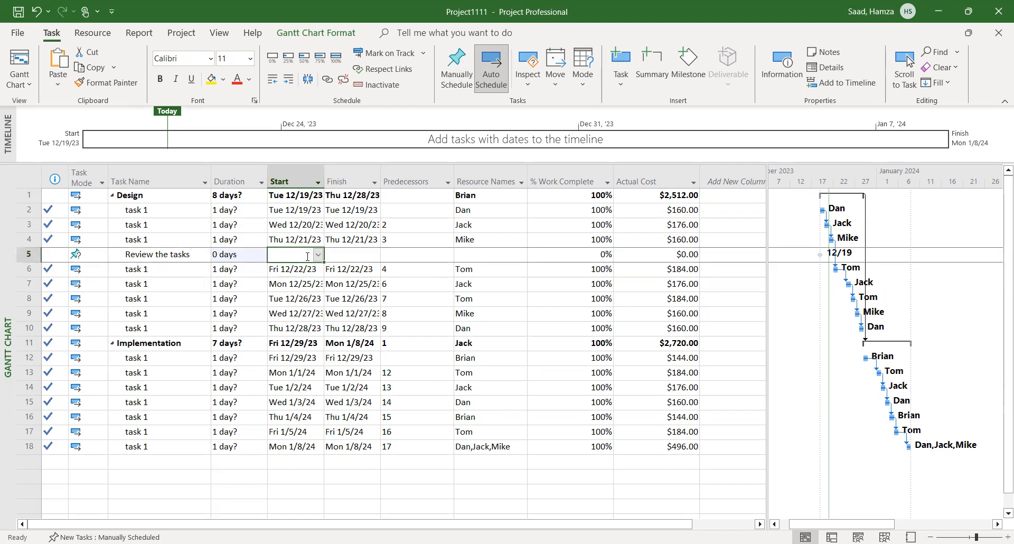
pyautogui.moveTo(354, 251); pyautogui.dragTo(291, 258)
pyautogui.click(292, 258)
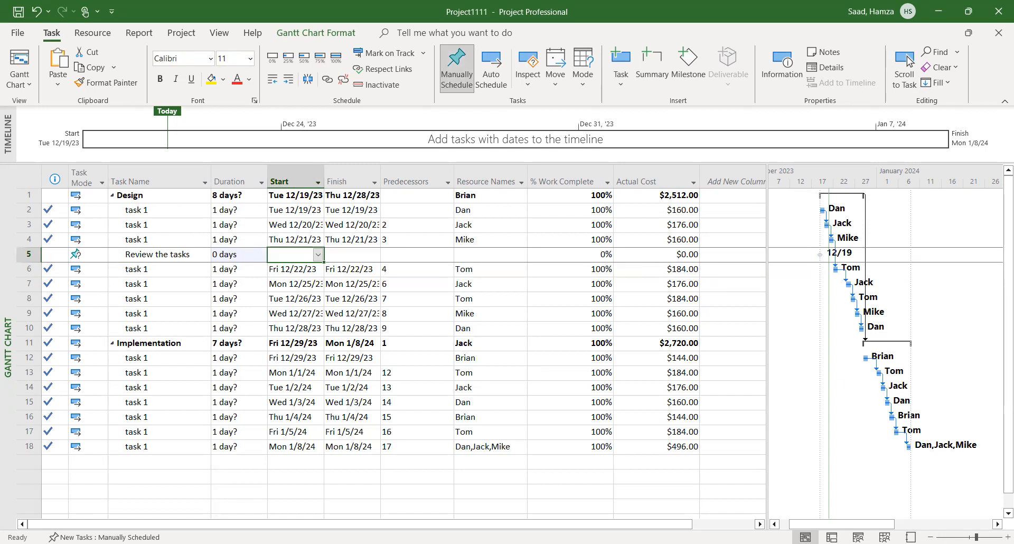
pyautogui.moveTo(976, 537); pyautogui.dragTo(988, 536)
pyautogui.moveTo(886, 524); pyautogui.dragTo(860, 523)
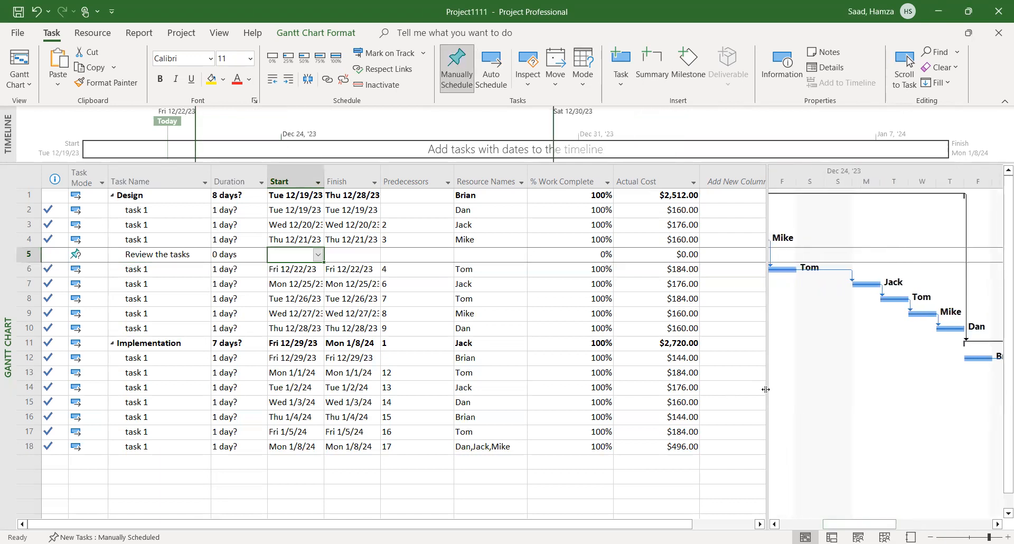
pyautogui.moveTo(624, 393); pyautogui.dragTo(624, 394)
pyautogui.moveTo(800, 524); pyautogui.dragTo(633, 507)
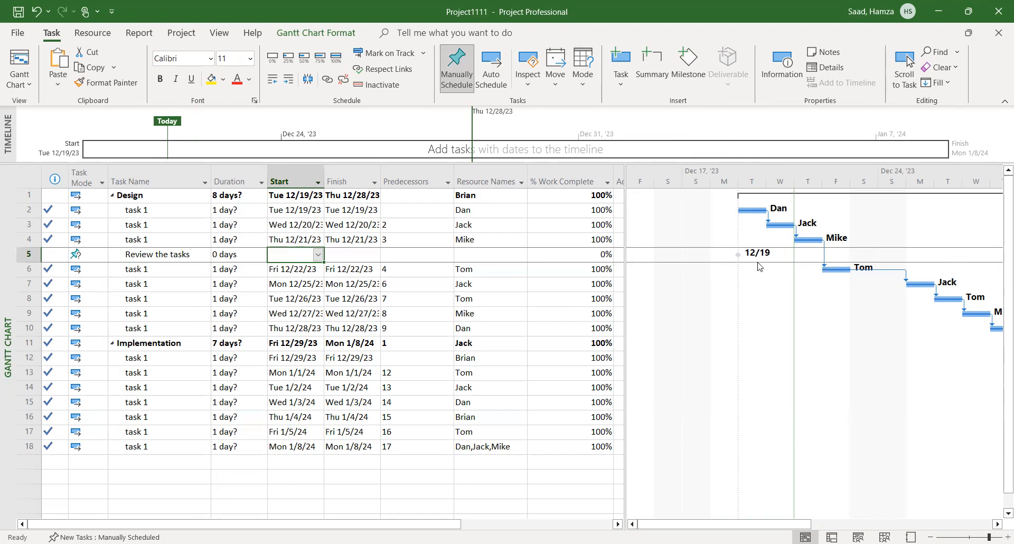
pyautogui.moveTo(737, 254); pyautogui.dragTo(823, 251)
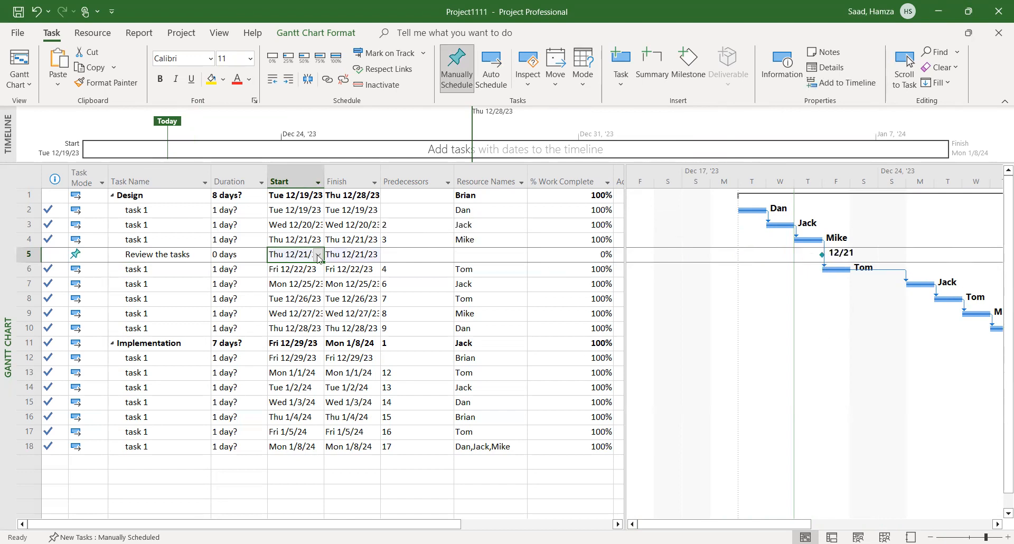
# - Assign the resource used by the first Design subtask to the "Review the tasks" milestone
pyautogui.click(473, 254)
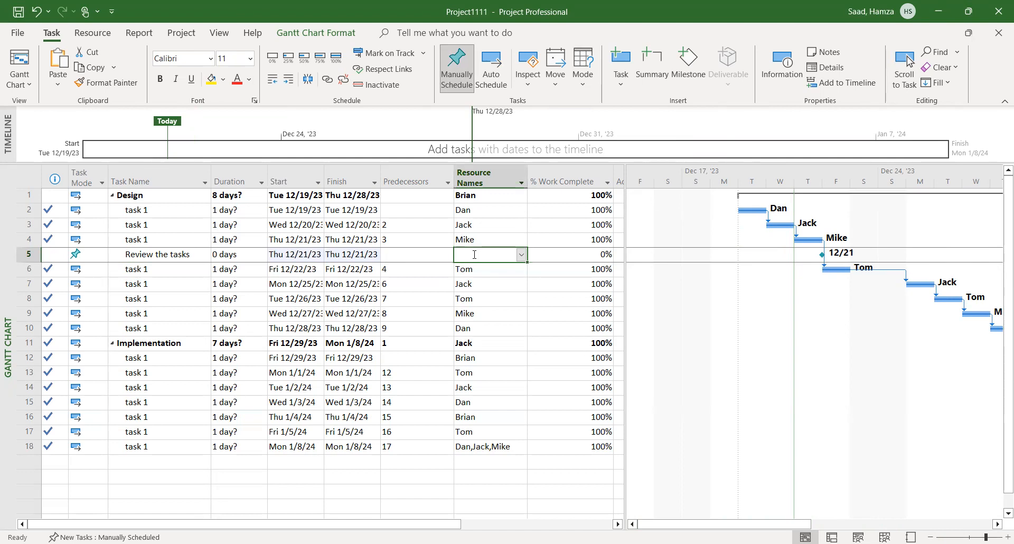
pyautogui.click(521, 256)
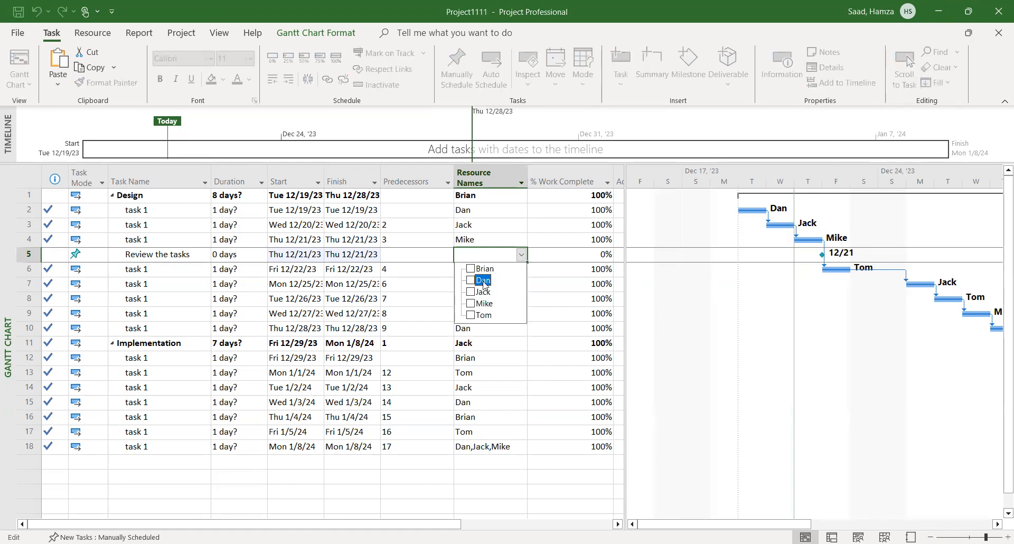
pyautogui.click(553, 331)
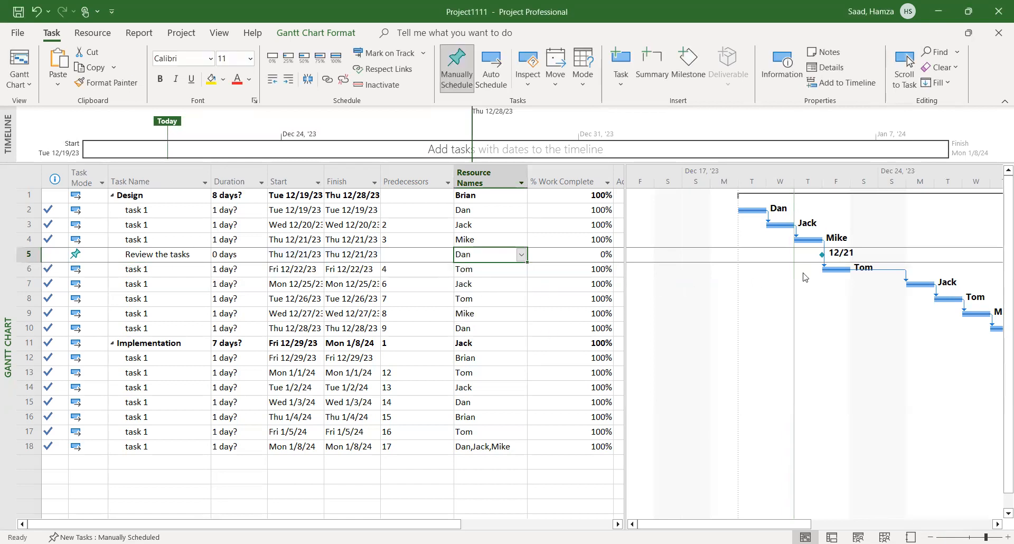
pyautogui.click(490, 272)
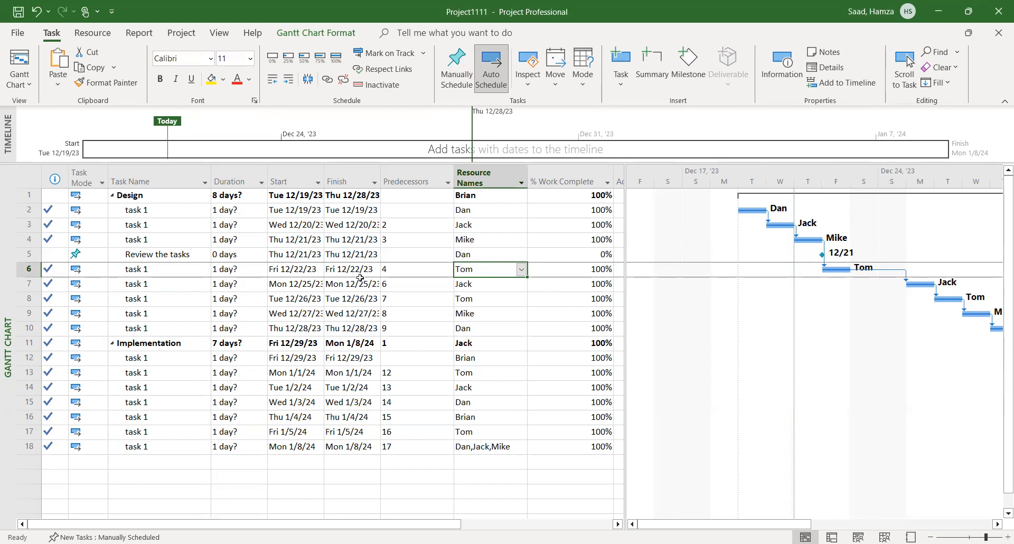
pyautogui.click(459, 256)
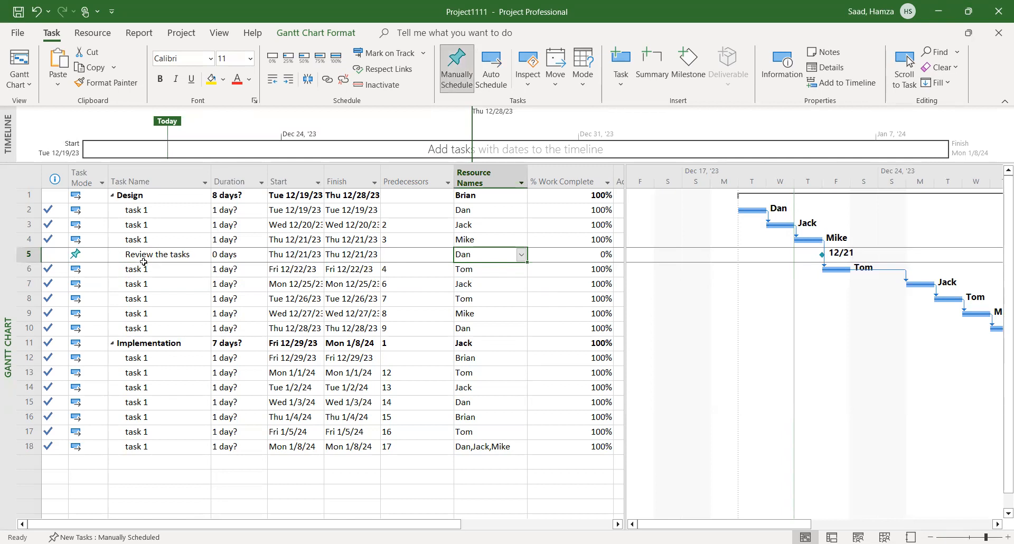
# - Highlight the names of the three Design subtasks above "Review the tasks" with a yellow background
pyautogui.moveTo(142, 212); pyautogui.dragTo(139, 239)
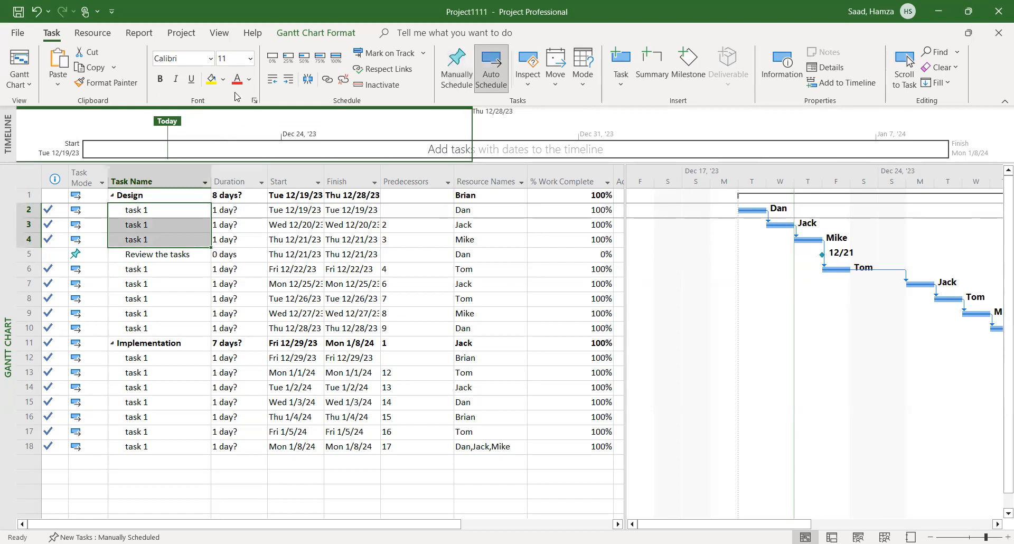
pyautogui.click(209, 89)
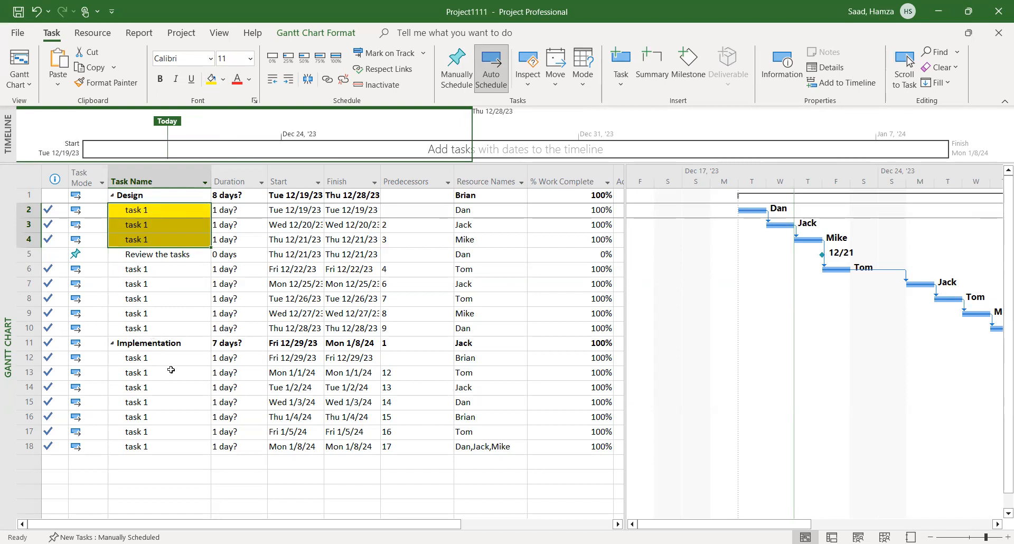
pyautogui.click(136, 388)
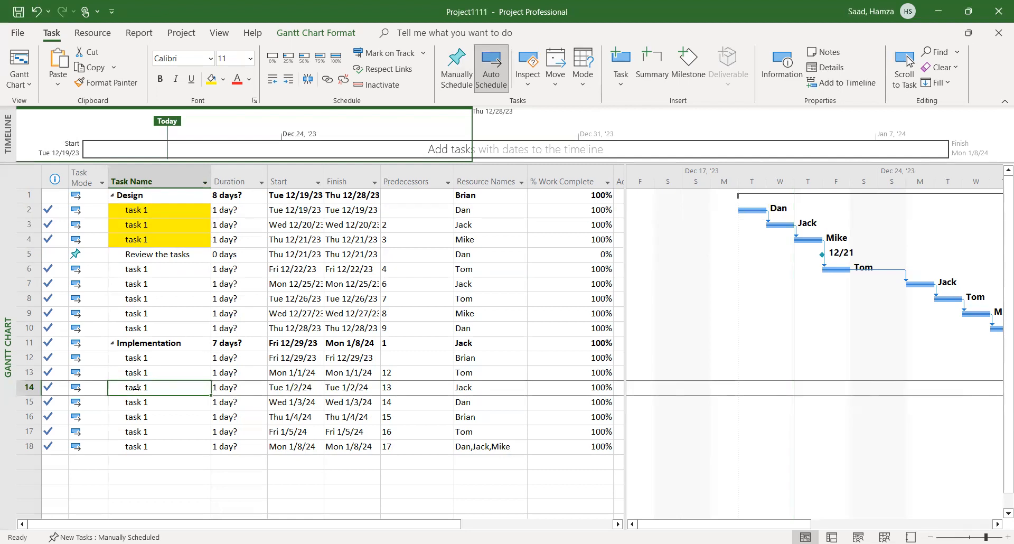
# - Insert a new milestone at row 14, below the second Implementation subtask
pyautogui.click(84, 388)
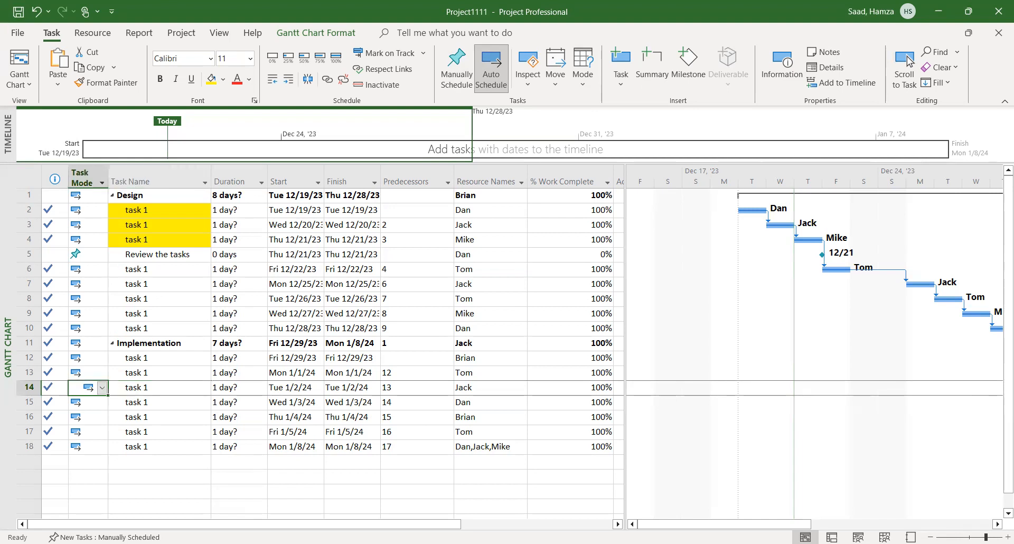
pyautogui.rightClick(91, 389)
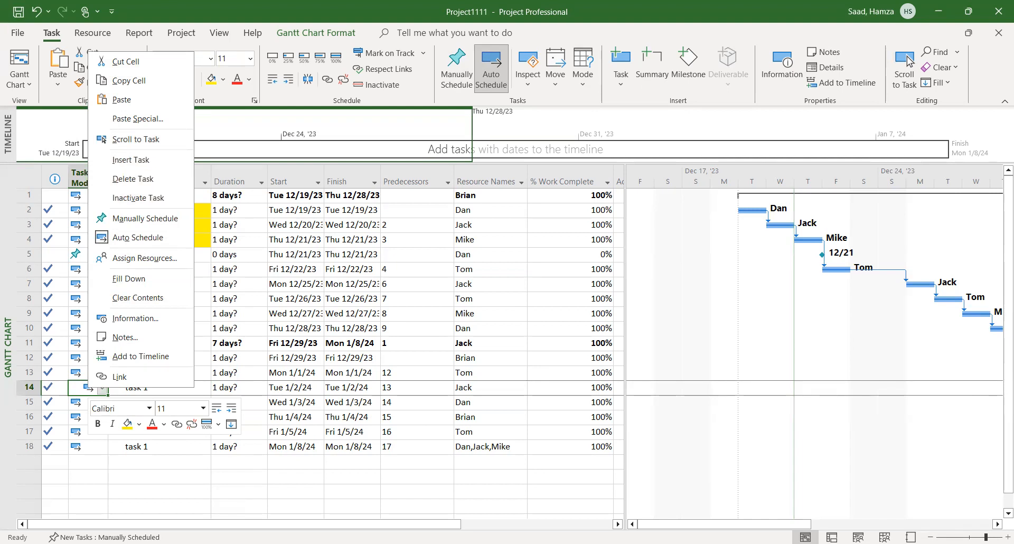
pyautogui.press('Escape')
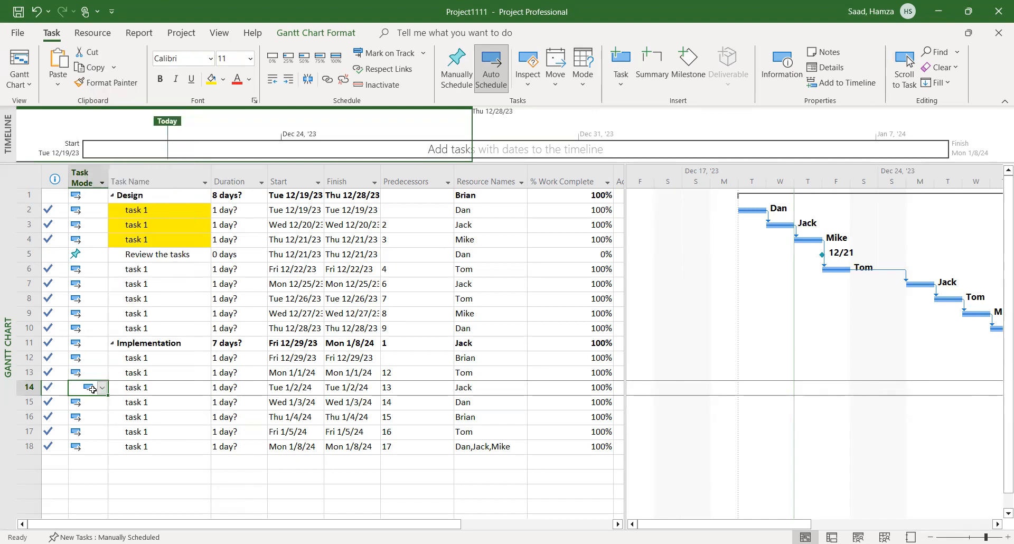
pyautogui.click(30, 387)
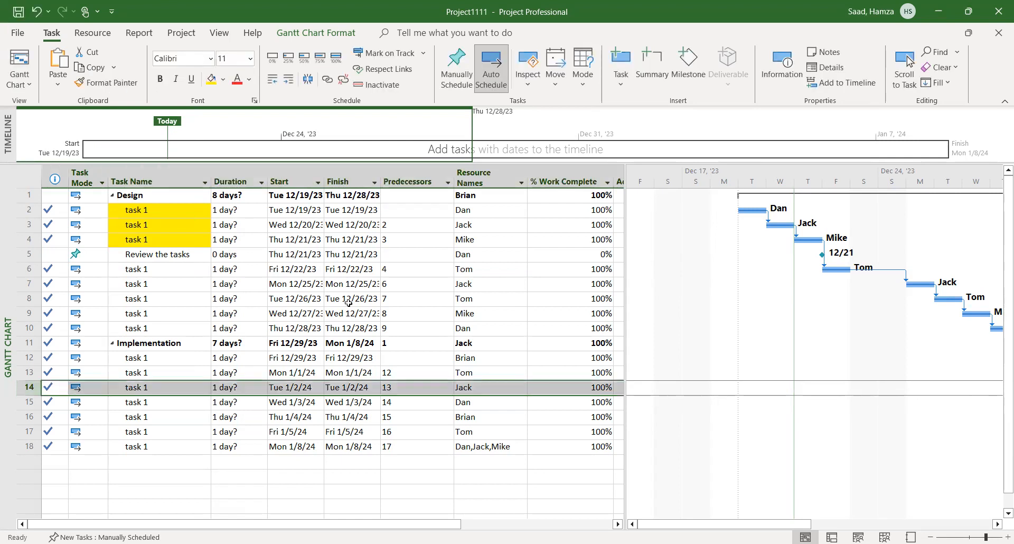
pyautogui.click(688, 62)
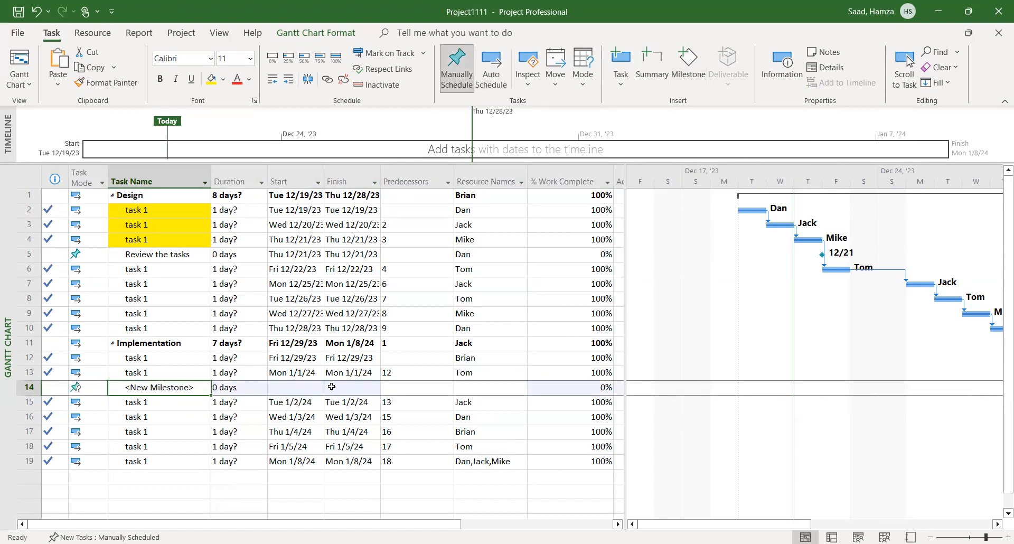
# - Check the milestone setting in the new milestone's advanced task information
pyautogui.click(231, 388)
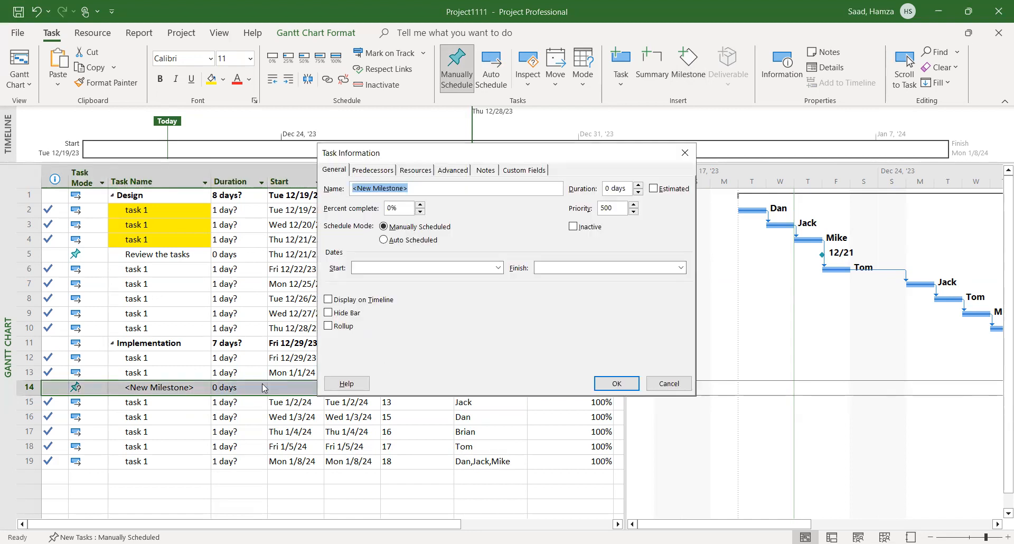
pyautogui.click(453, 169)
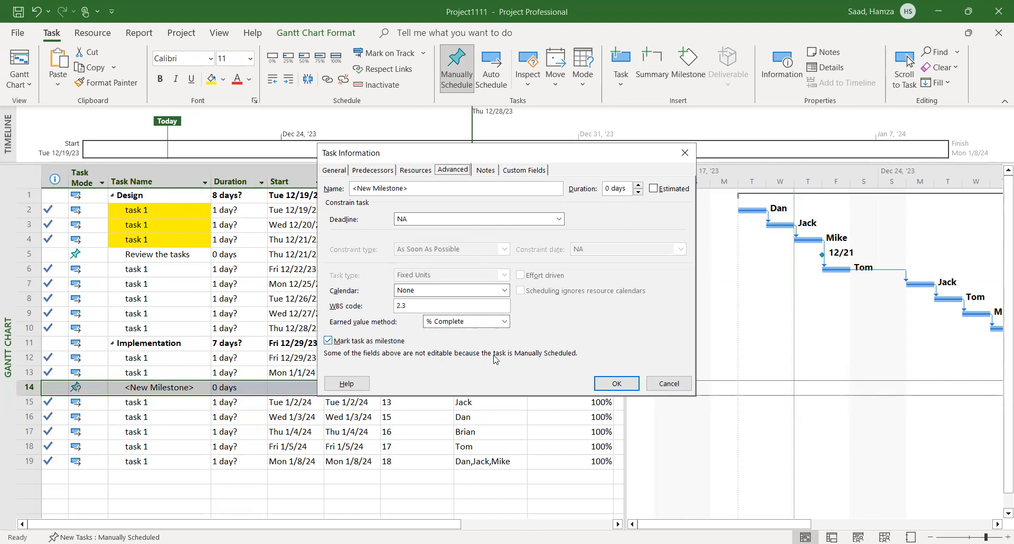
pyautogui.click(616, 383)
# - Rename the new milestone in row 14 as "Review the process completed"
pyautogui.click(155, 388)
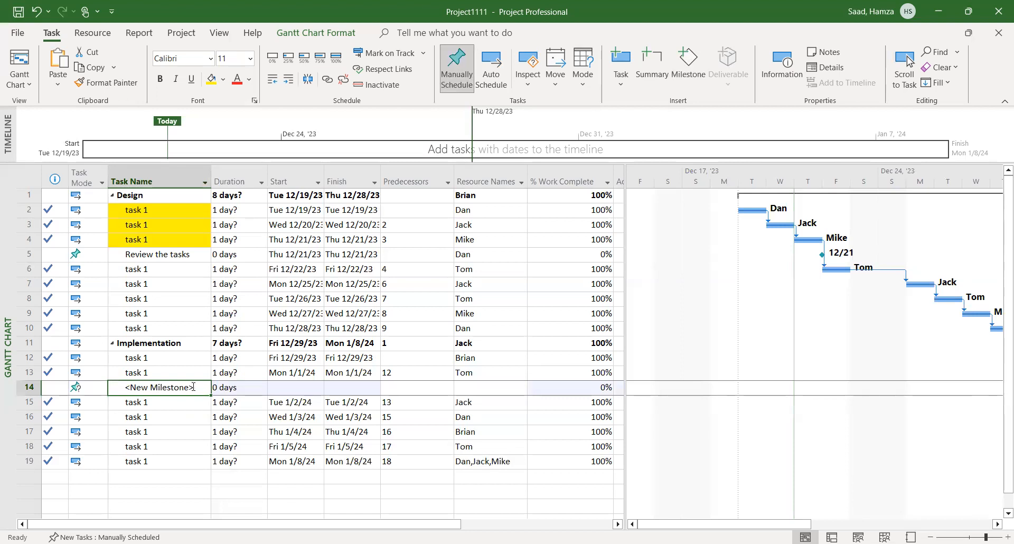
pyautogui.press('BackSpace')
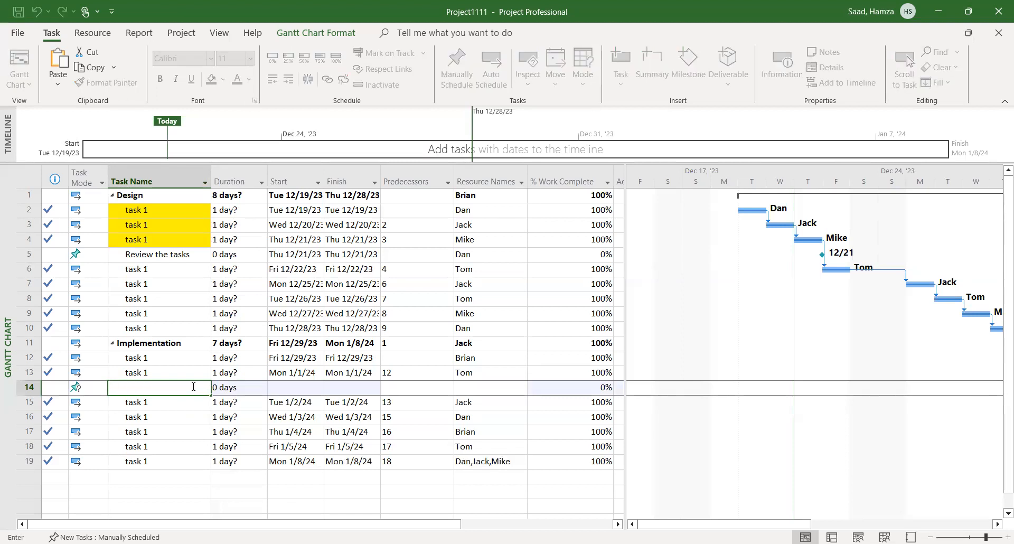
pyautogui.write('Review the process completed')
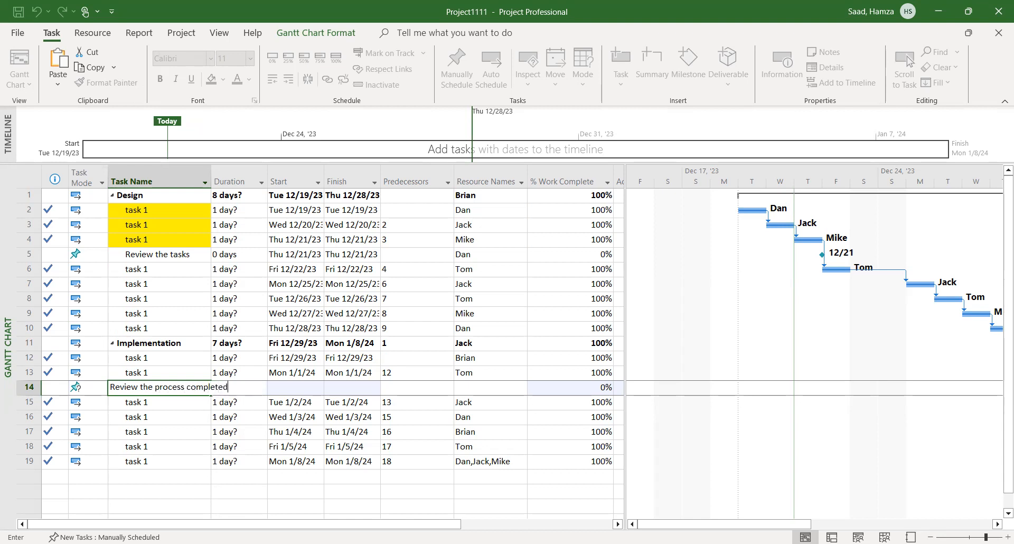
pyautogui.click(197, 433)
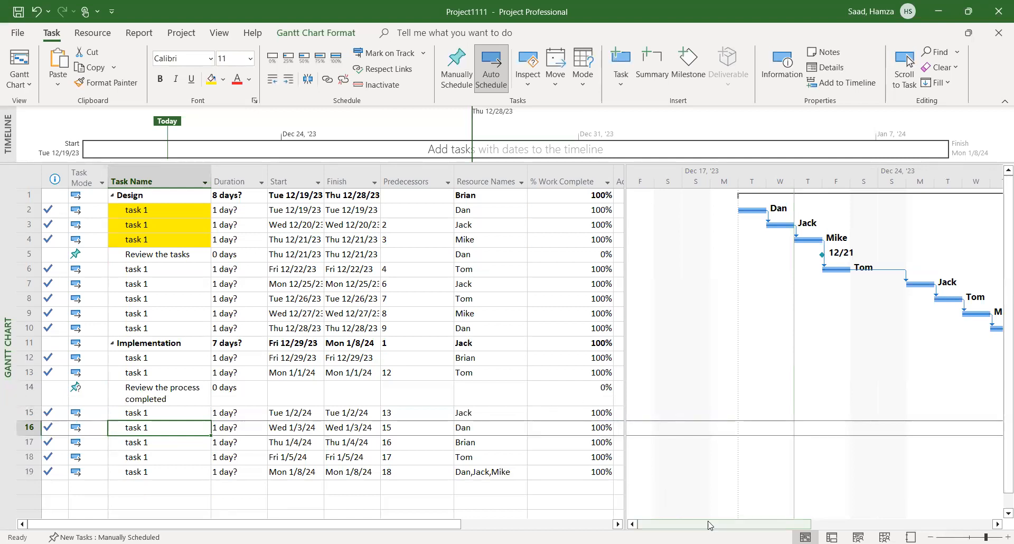
# - Move the "Review the process completed" milestone on the Gantt chart to Mon 1/1/24, at the end of the second Implementation subtask
pyautogui.moveTo(709, 524); pyautogui.dragTo(761, 524)
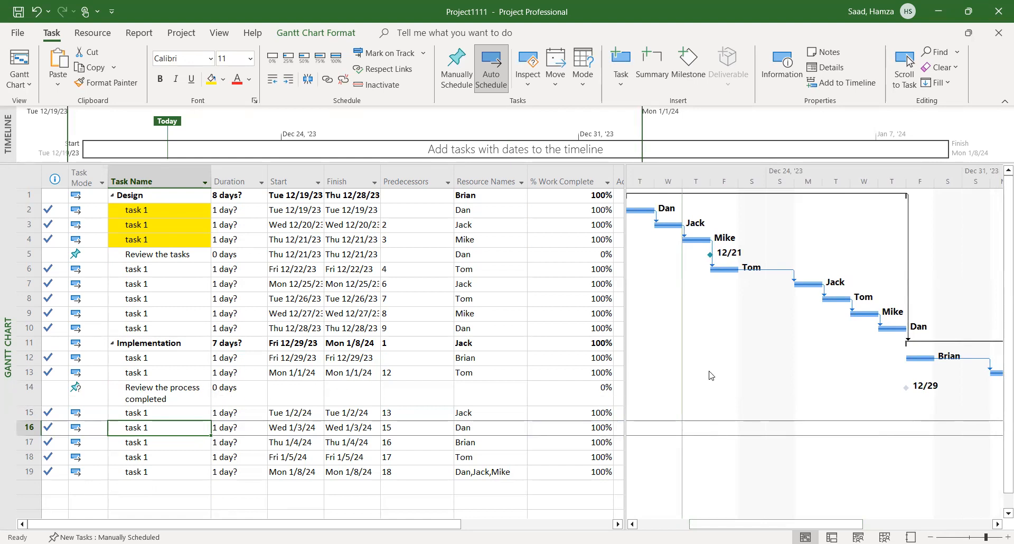
pyautogui.moveTo(802, 523); pyautogui.dragTo(865, 524)
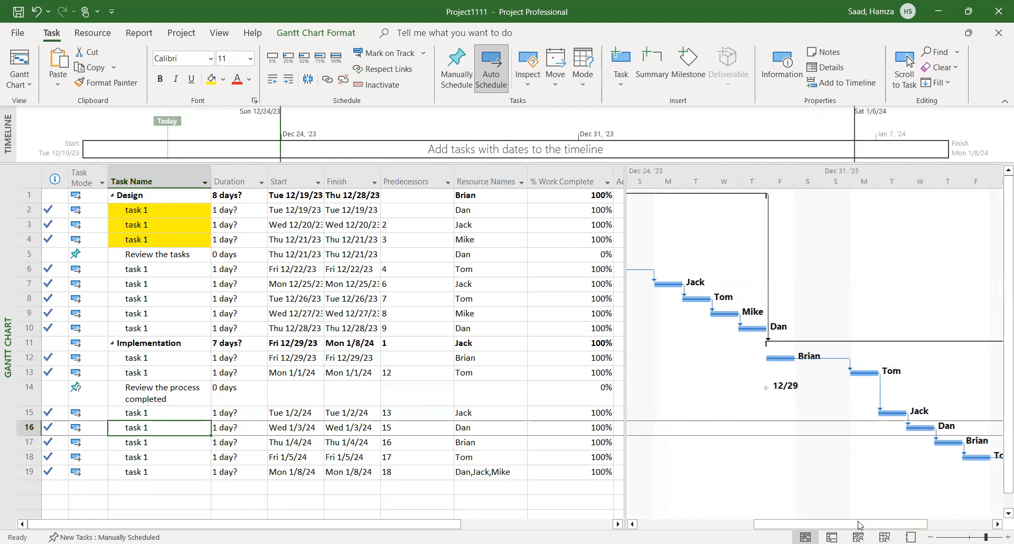
pyautogui.click(875, 382)
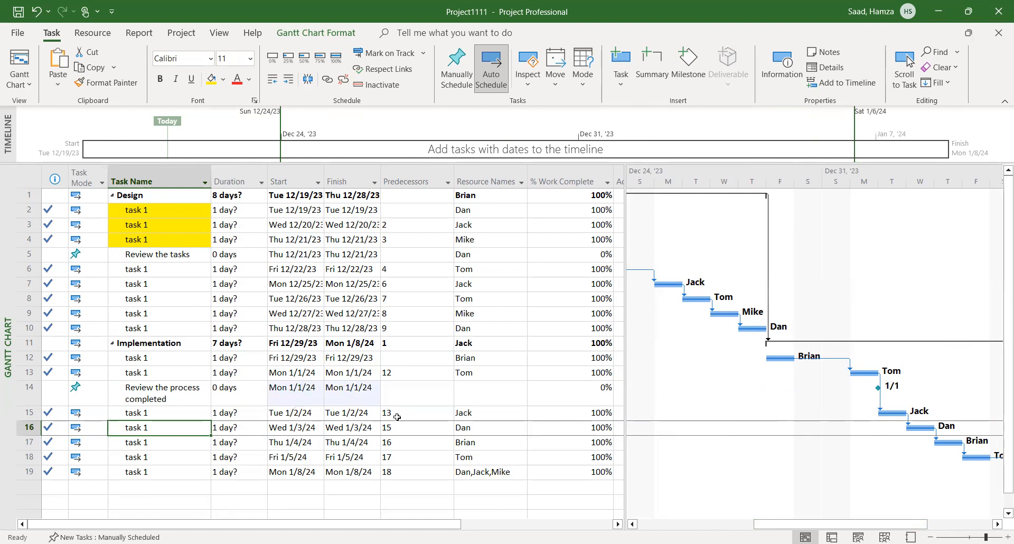
# - Assign the "Review the process completed" milestone in row 14 to the same resource as the subtask in row 13
pyautogui.click(490, 392)
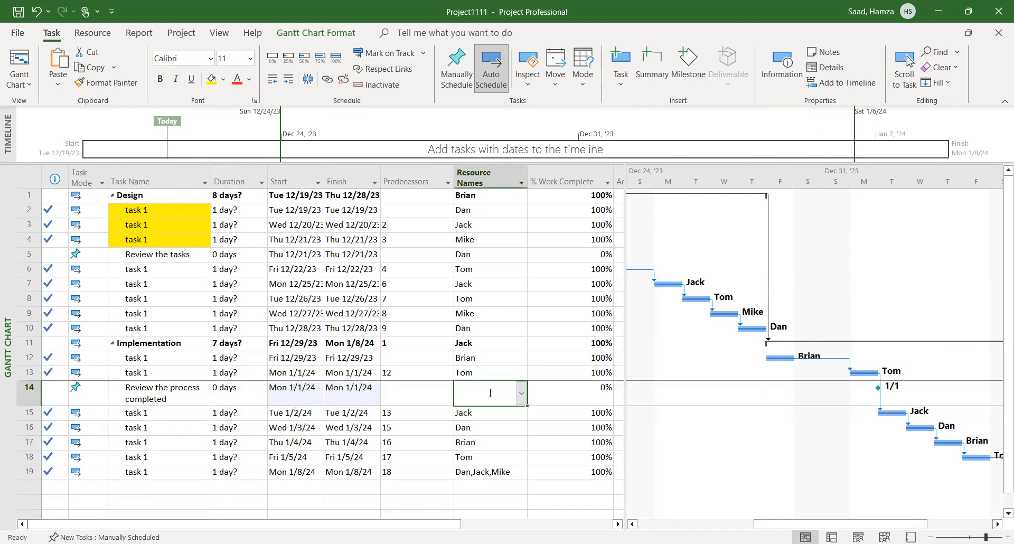
pyautogui.click(522, 396)
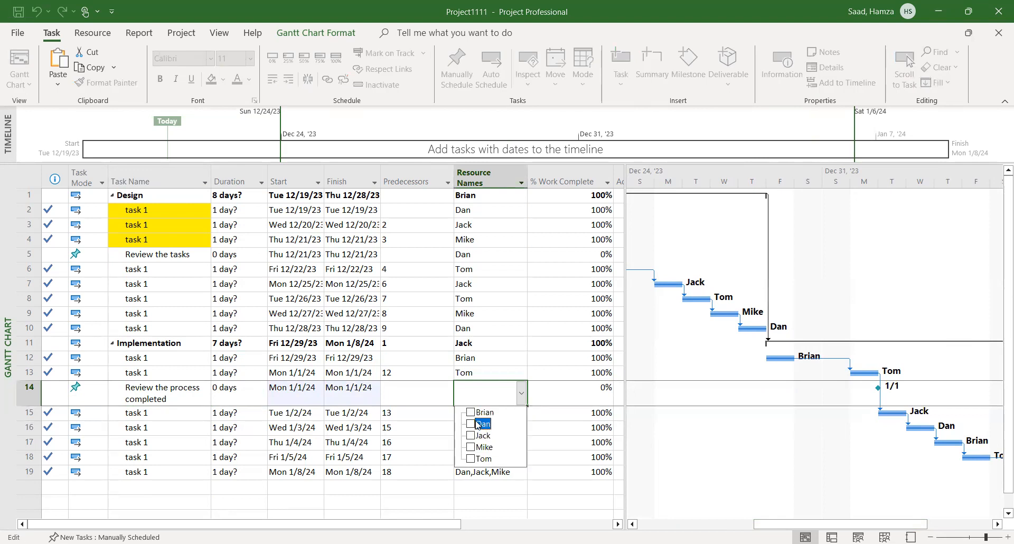
pyautogui.click(471, 459)
pyautogui.press('Down')
pyautogui.click(863, 390)
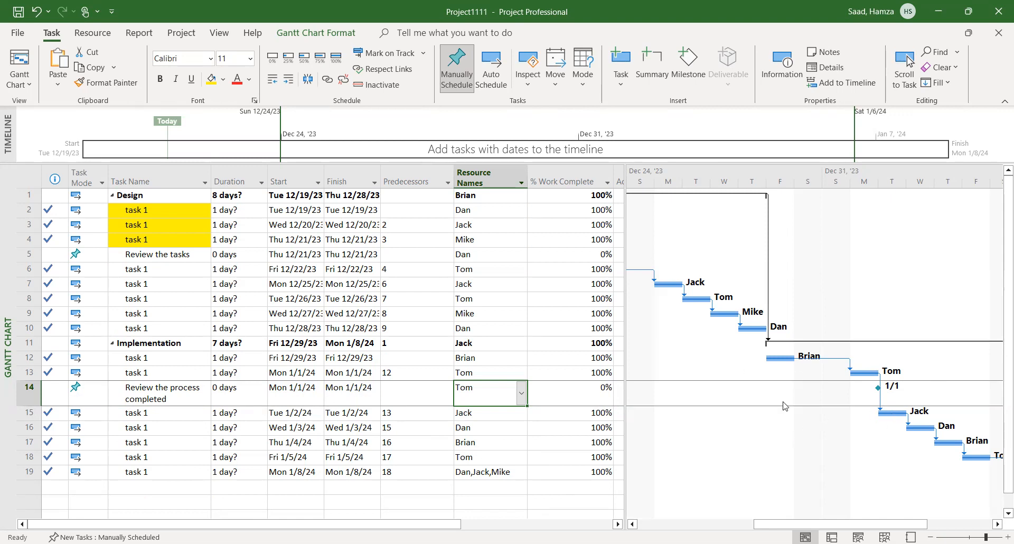
# - Insert a new task at row 17, below the fourth Implementation subtask
pyautogui.click(161, 455)
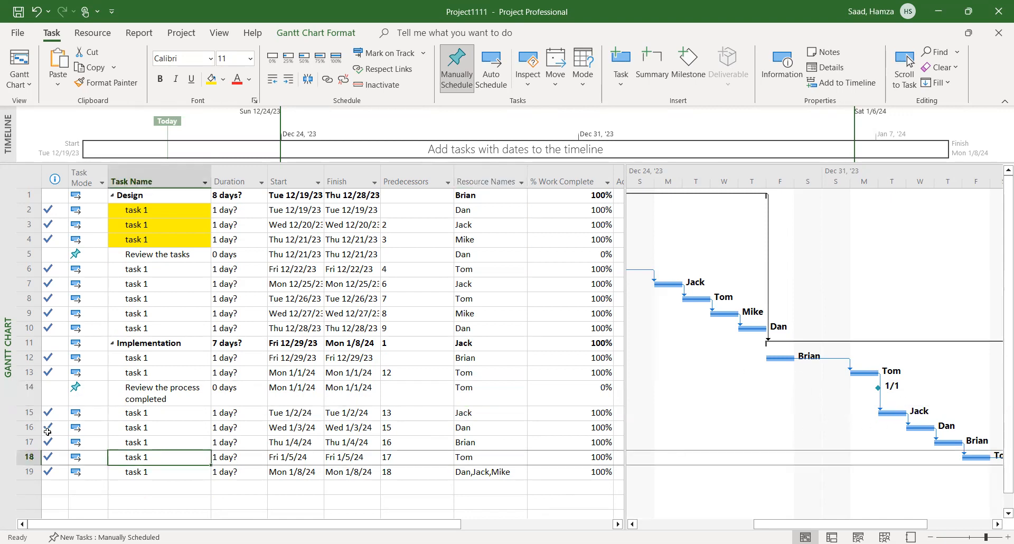
pyautogui.click(124, 444)
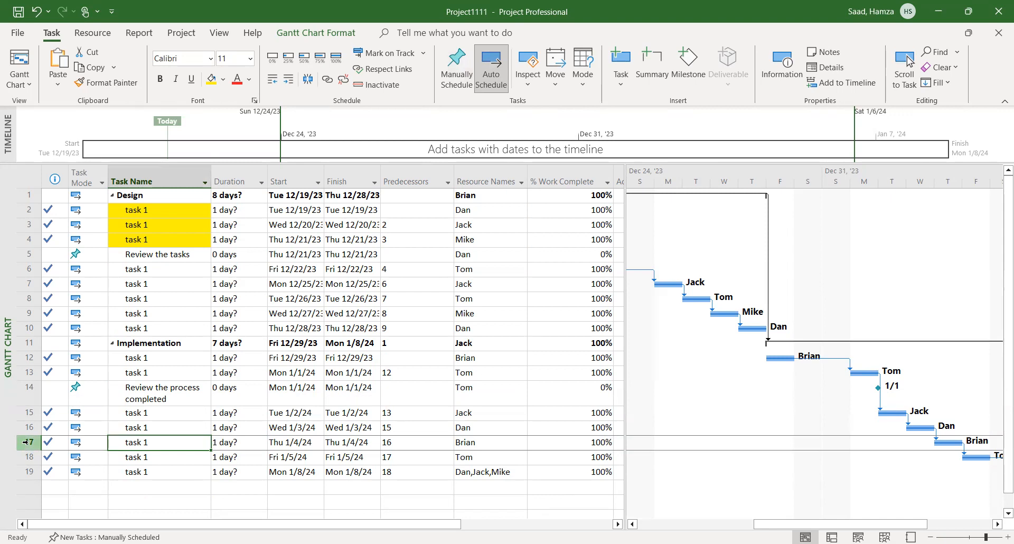
pyautogui.click(27, 442)
pyautogui.rightClick(29, 442)
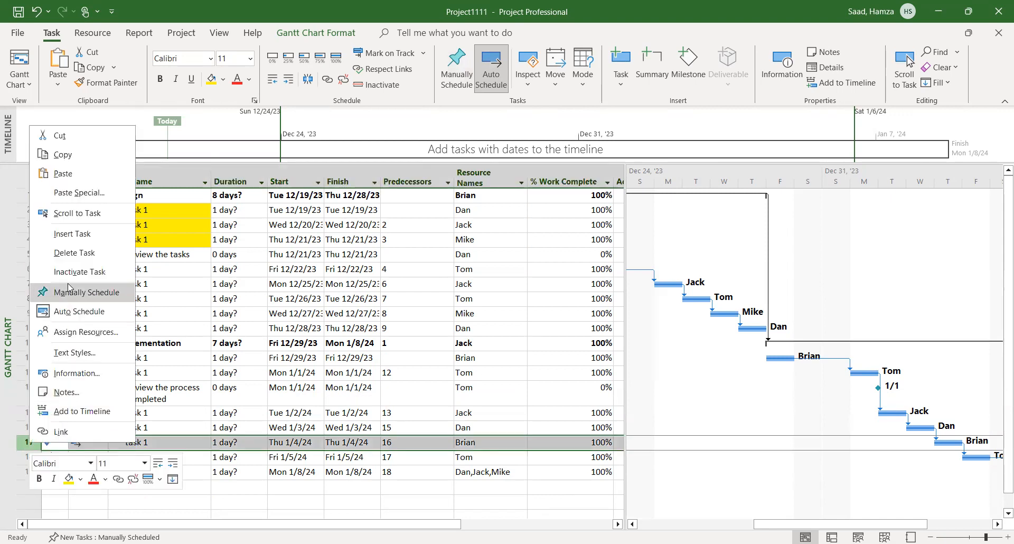
pyautogui.click(69, 235)
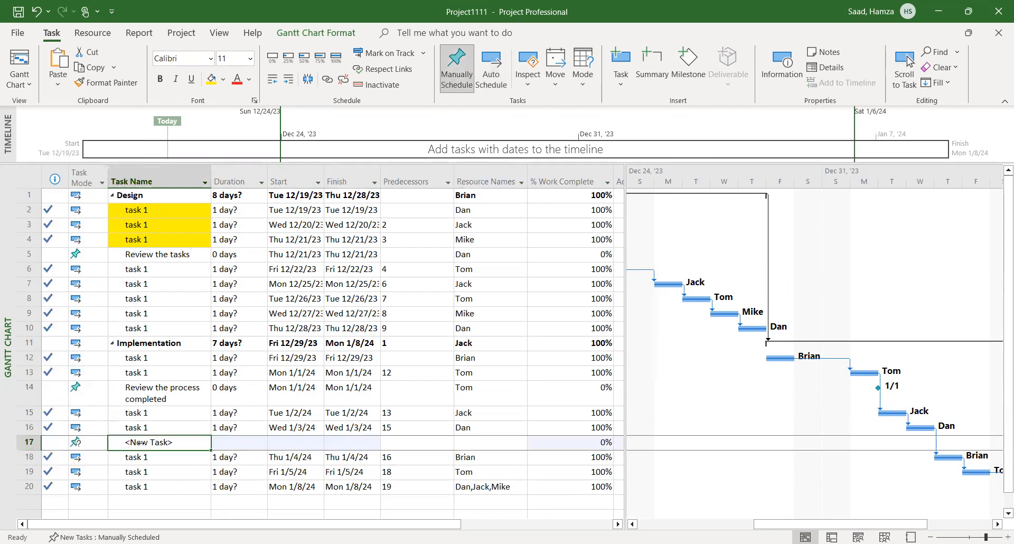
# - Make the new task in row 17 a milestone with a duration of 0 days and check its advanced milestone setting
pyautogui.click(233, 444)
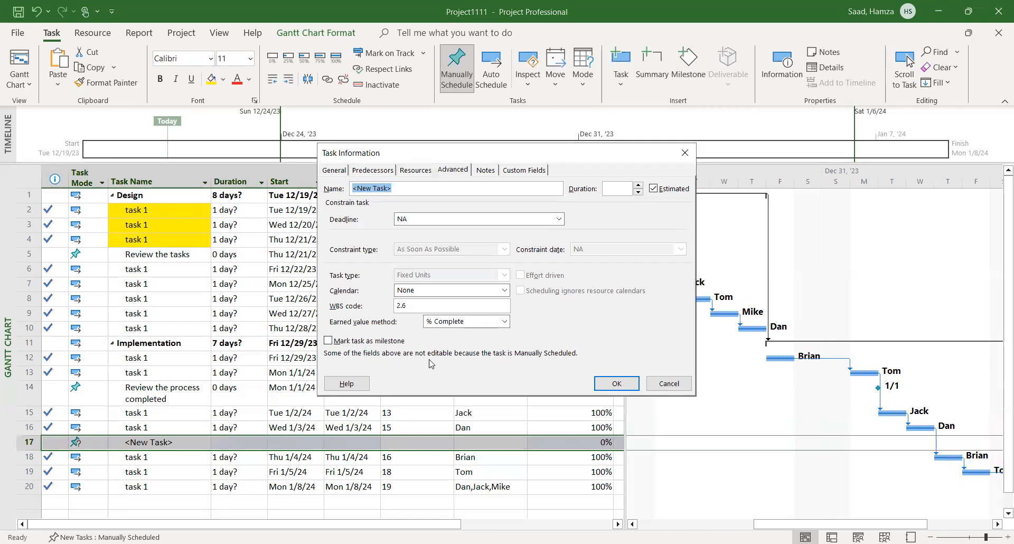
pyautogui.click(668, 390)
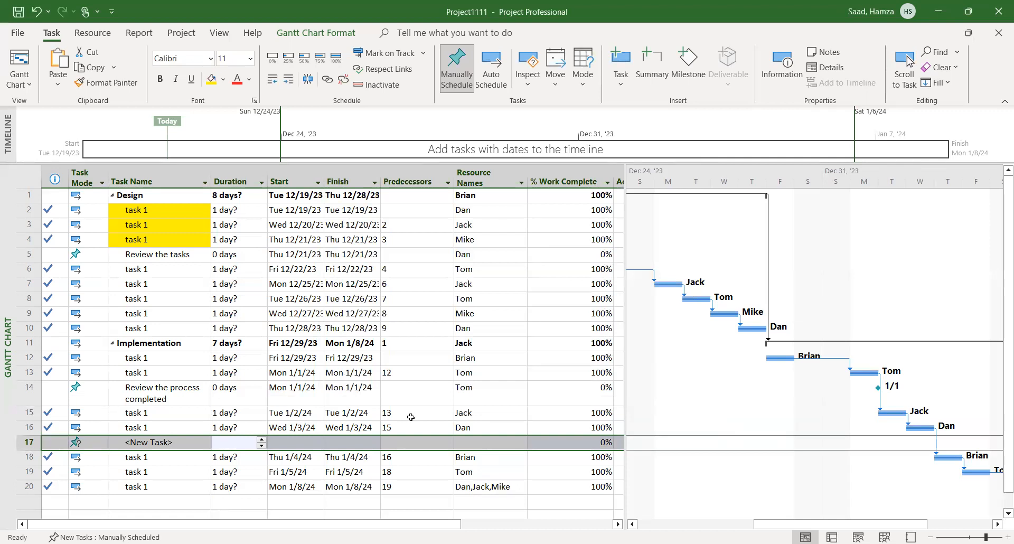
pyautogui.click(221, 445)
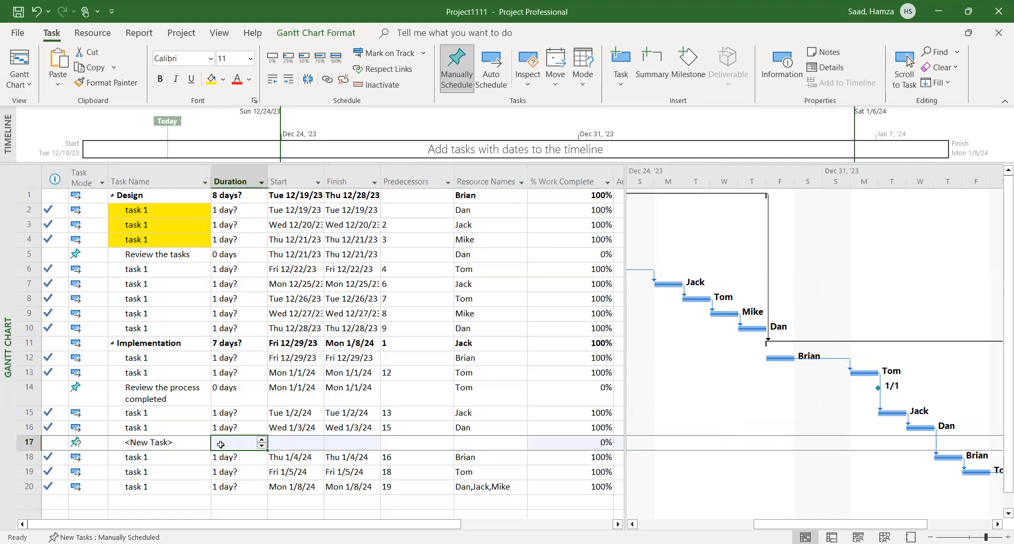
pyautogui.write('0')
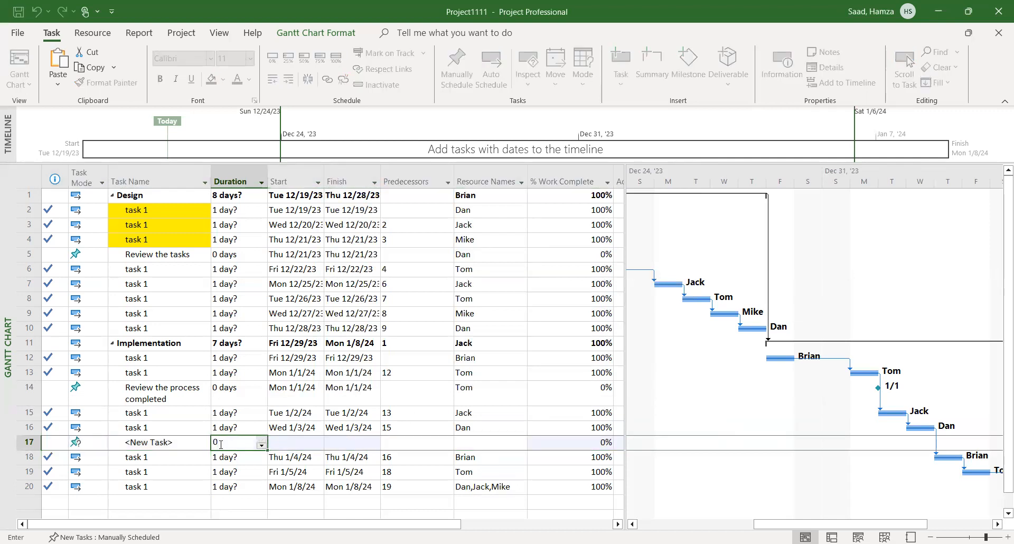
pyautogui.press('Down')
pyautogui.press('Down')
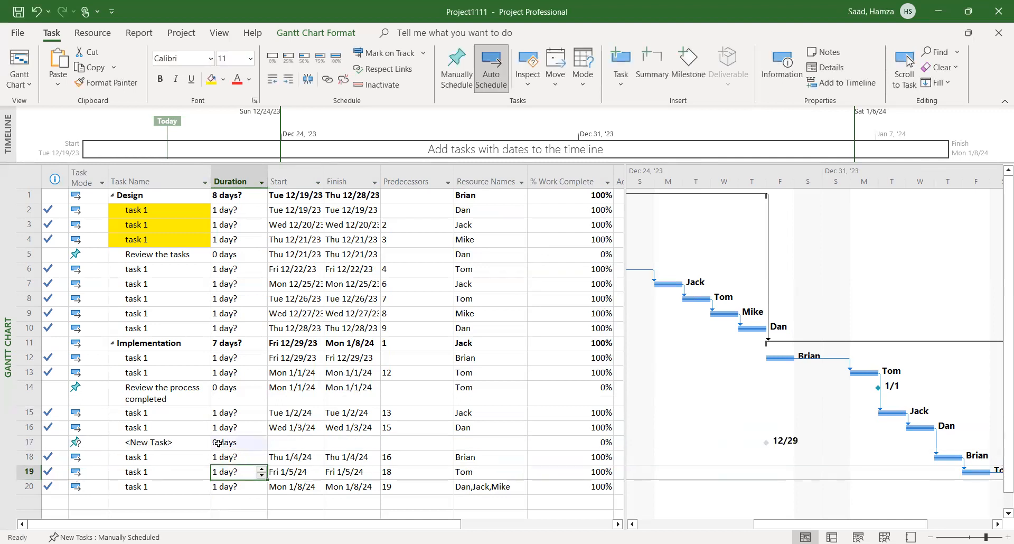
pyautogui.click(252, 445)
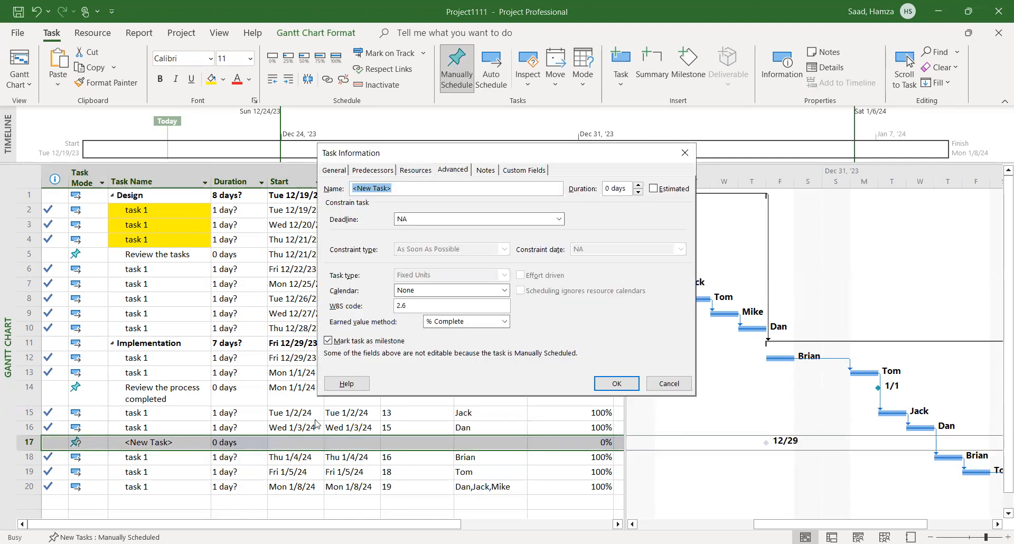
pyautogui.click(668, 383)
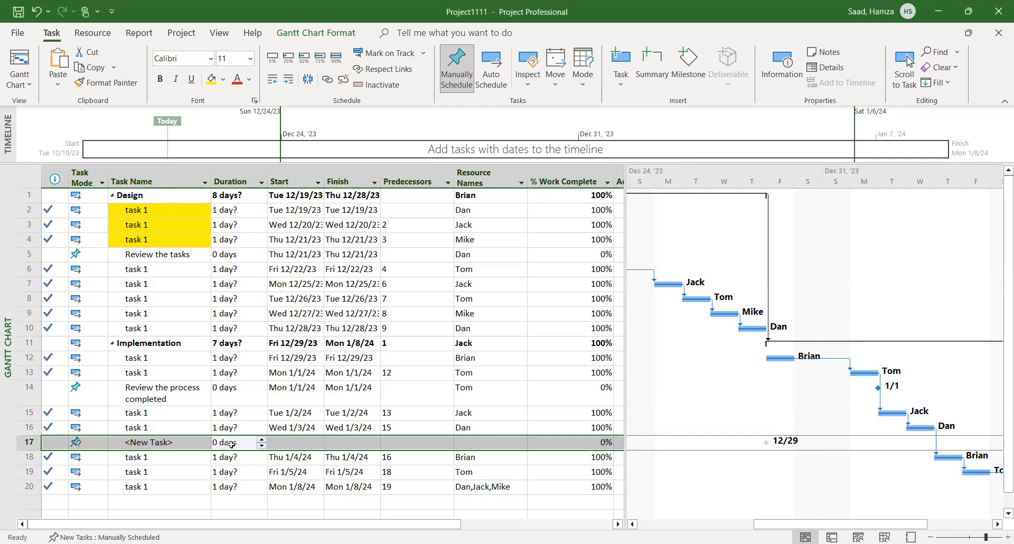
# - Rename the new milestone in row 17 as "Review the final process"
pyautogui.click(141, 444)
pyautogui.write('R')
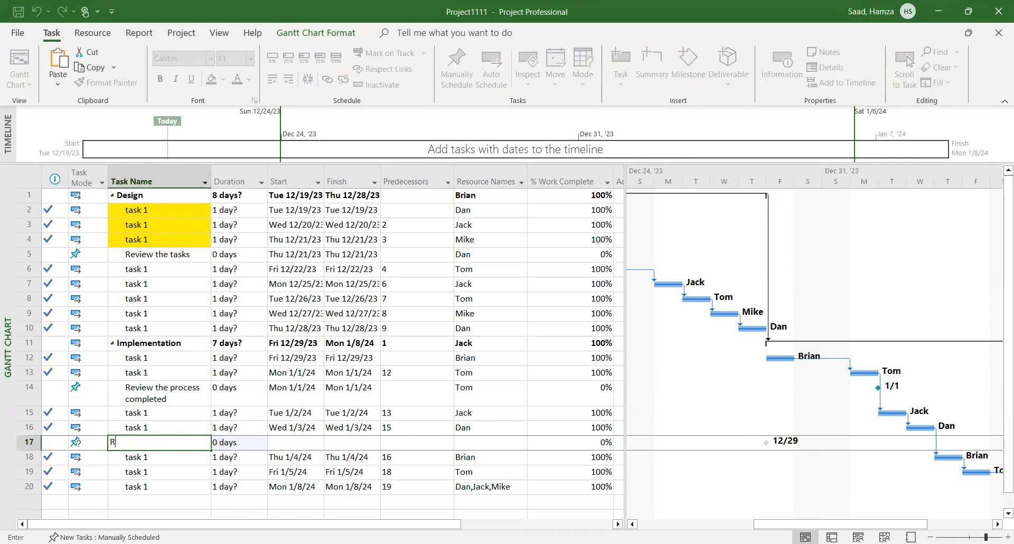
pyautogui.write('ew')
pyautogui.write('view')
pyautogui.write(' the ')
pyautogui.write('final pro')
pyautogui.write('cess')
pyautogui.click(184, 478)
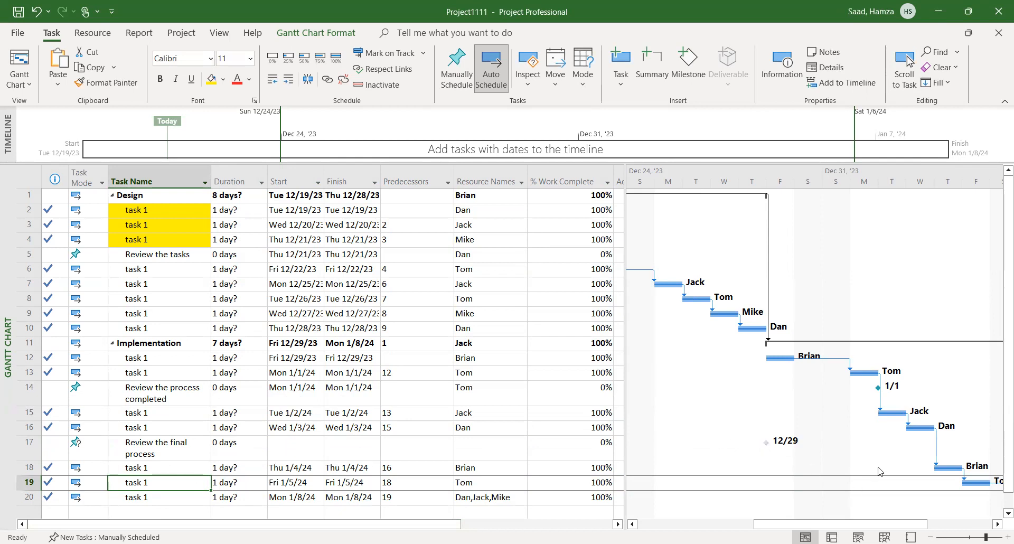
# - Move the "Review the final process" milestone to Wed 1/3/24 on the Gantt chart and assign it the row 14 milestone's resource
pyautogui.moveTo(766, 444); pyautogui.dragTo(933, 442)
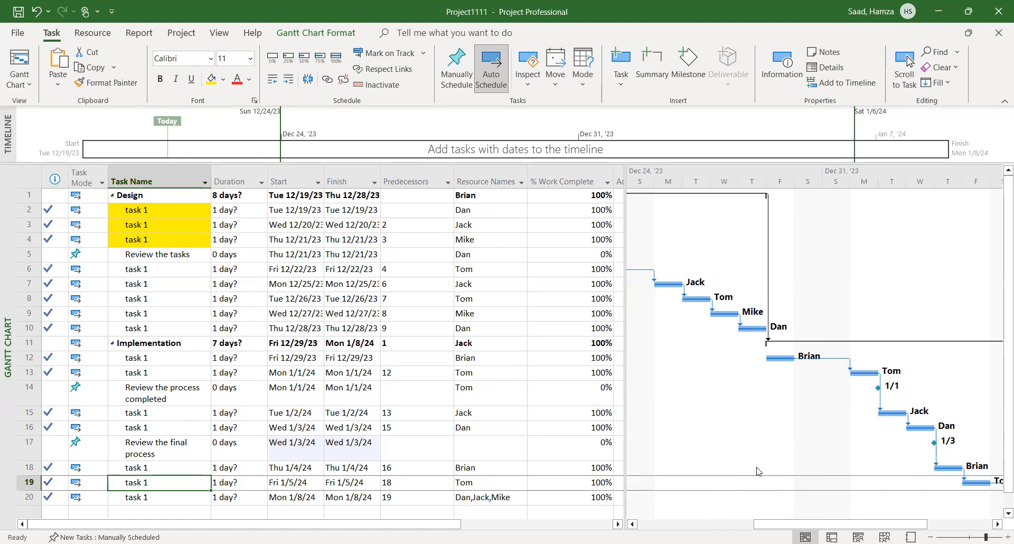
pyautogui.click(434, 456)
pyautogui.click(471, 448)
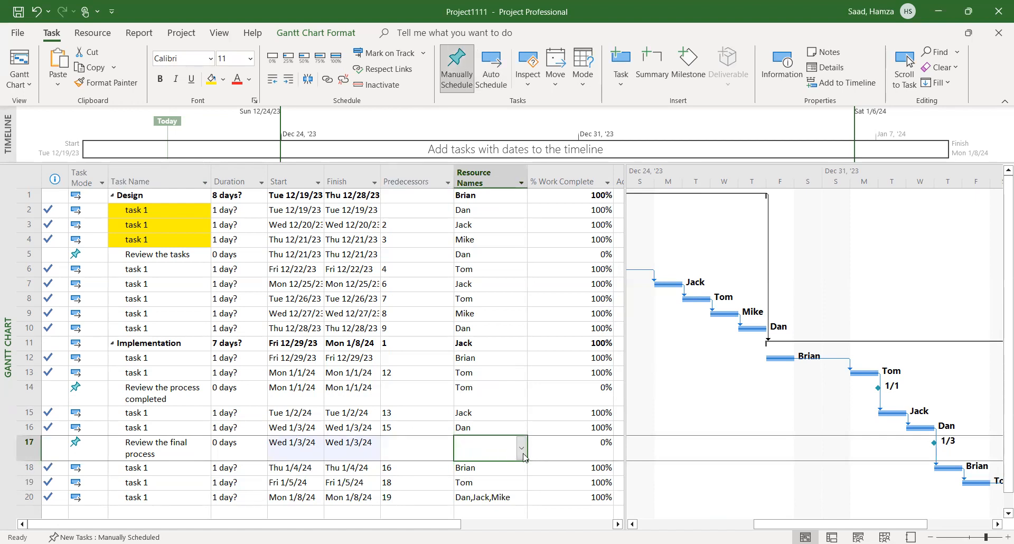
pyautogui.click(523, 455)
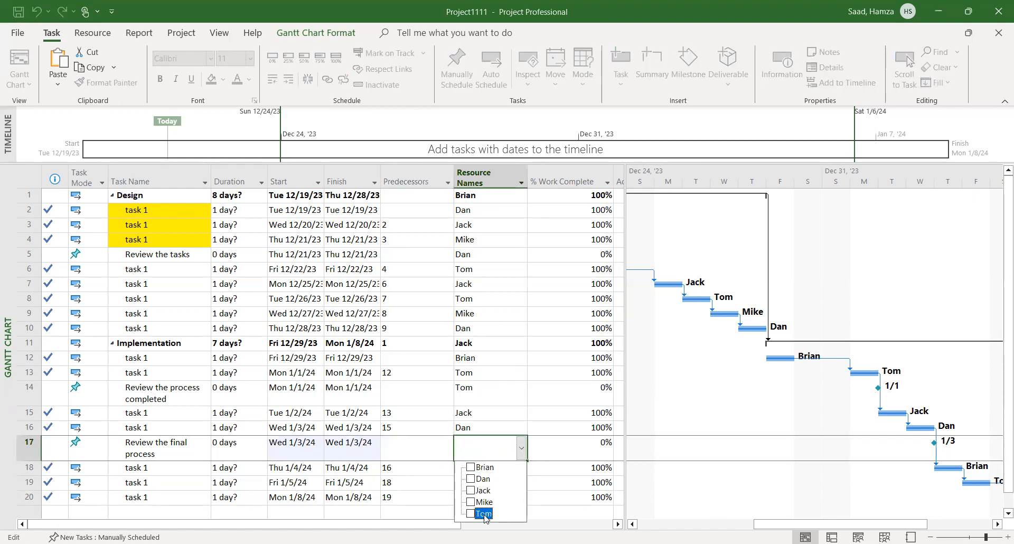
pyautogui.click(512, 401)
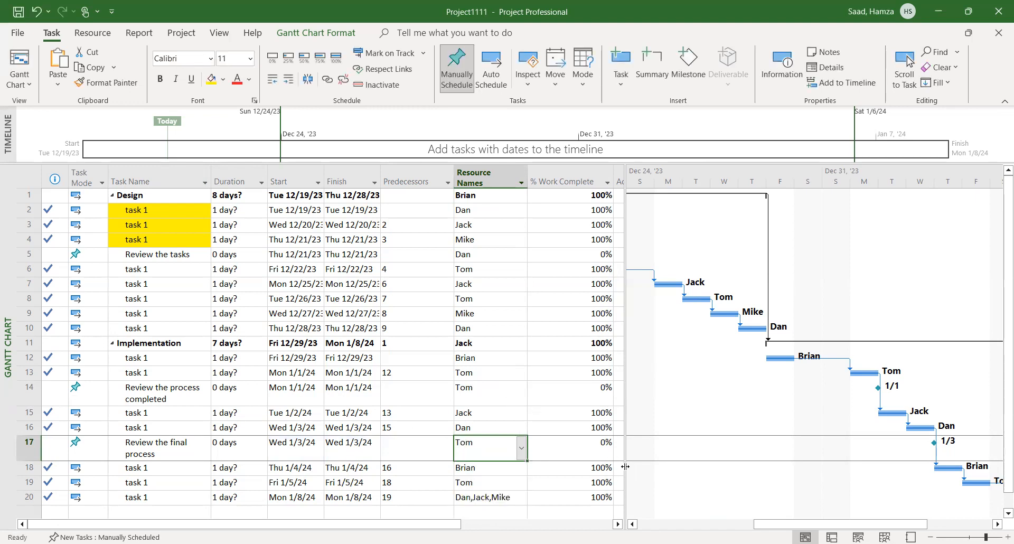
pyautogui.moveTo(648, 466); pyautogui.dragTo(648, 466)
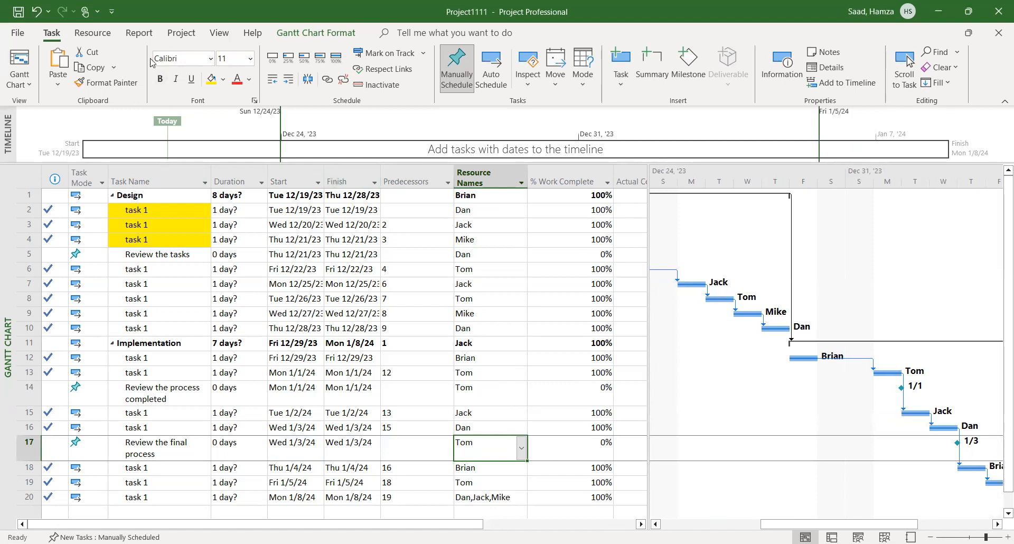
# - Review the Project Overview dashboard report with its due milestones and return to the Gantt chart view
pyautogui.click(139, 33)
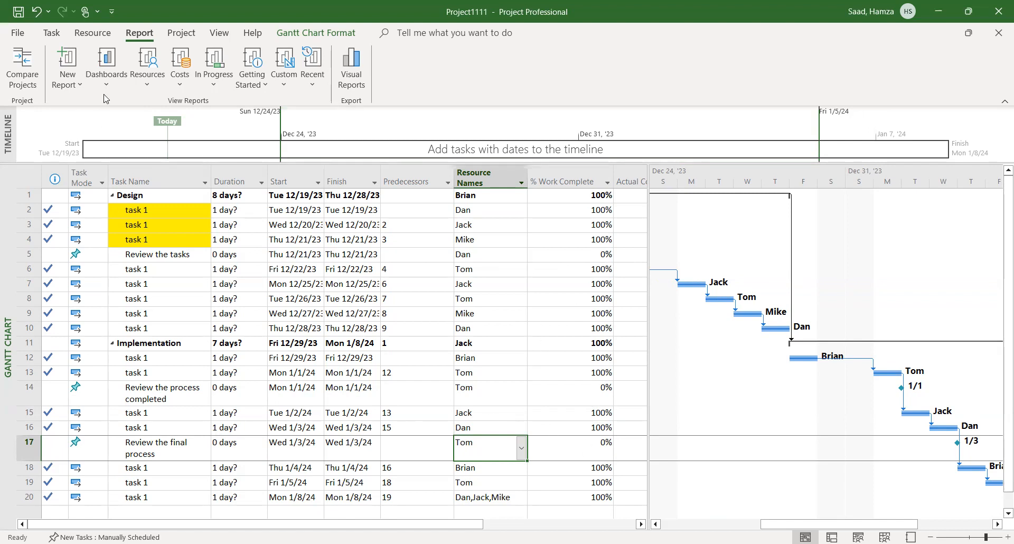
pyautogui.click(106, 61)
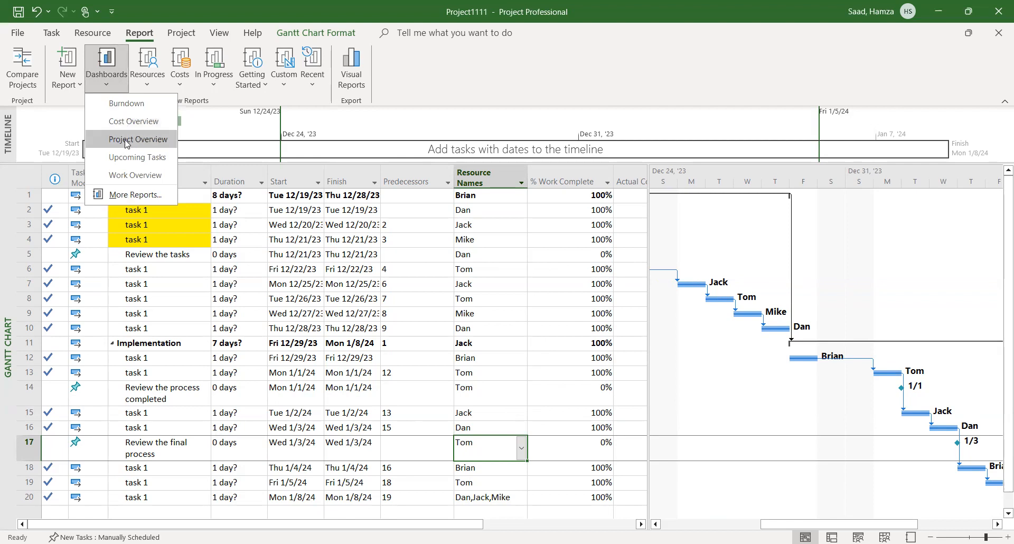
pyautogui.click(126, 141)
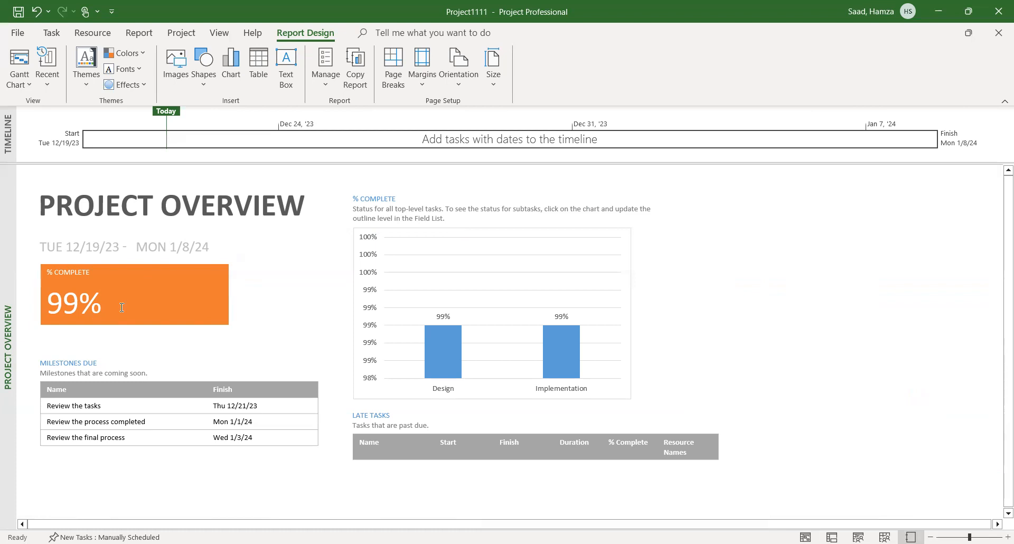
pyautogui.click(98, 35)
pyautogui.click(51, 33)
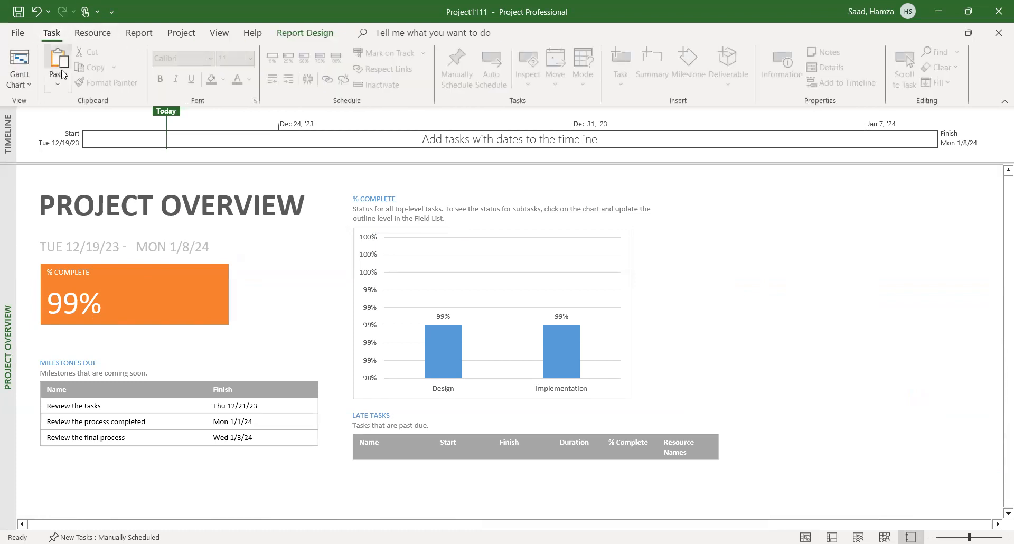
pyautogui.click(19, 63)
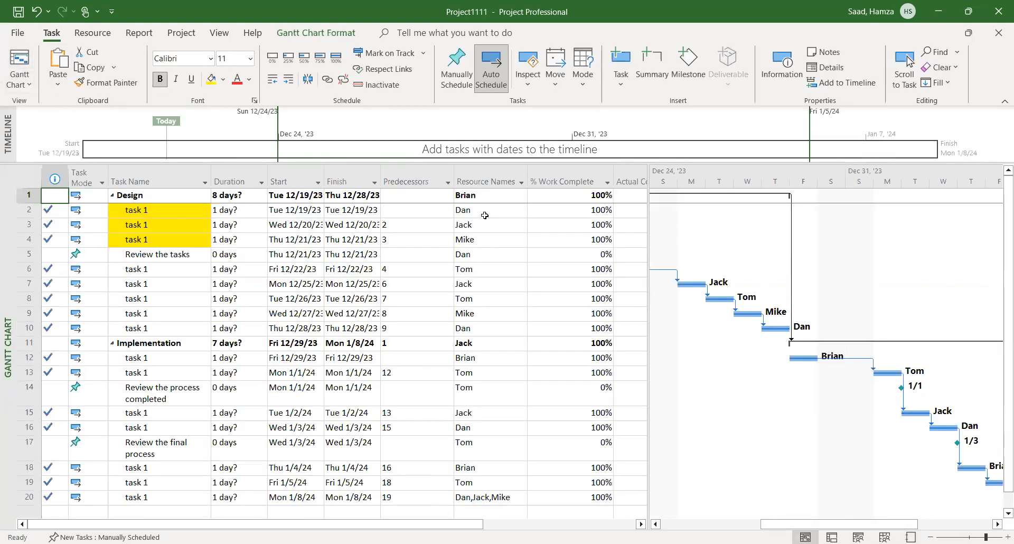
# - Mark the Design summary task and the two Implementation review milestones in rows 14 and 17 as 100% complete
pyautogui.click(341, 57)
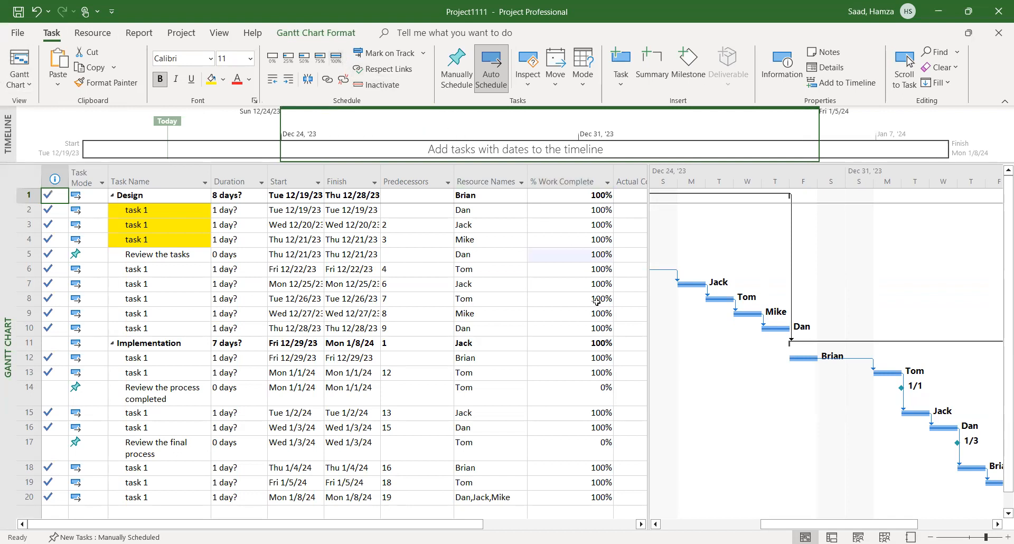
pyautogui.click(584, 391)
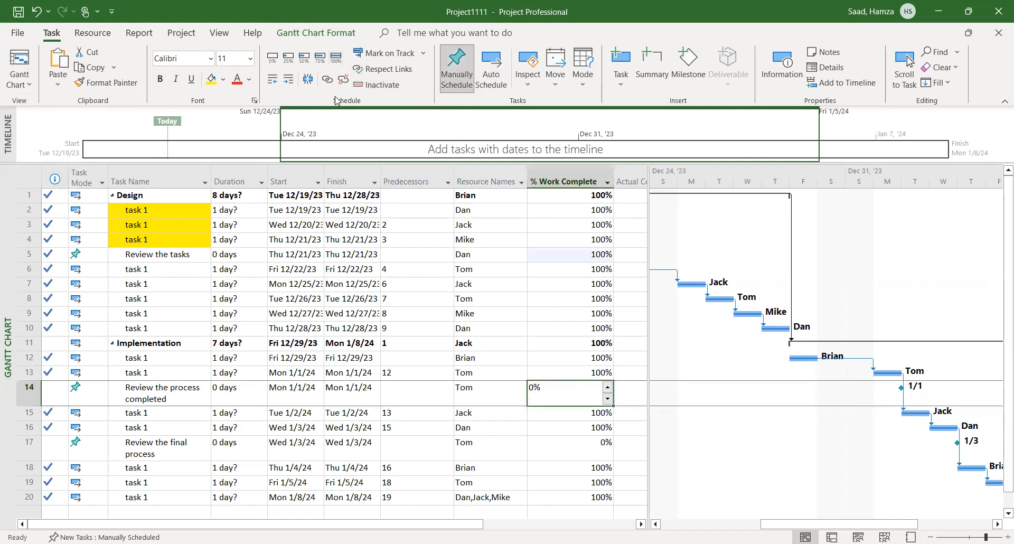
pyautogui.click(335, 57)
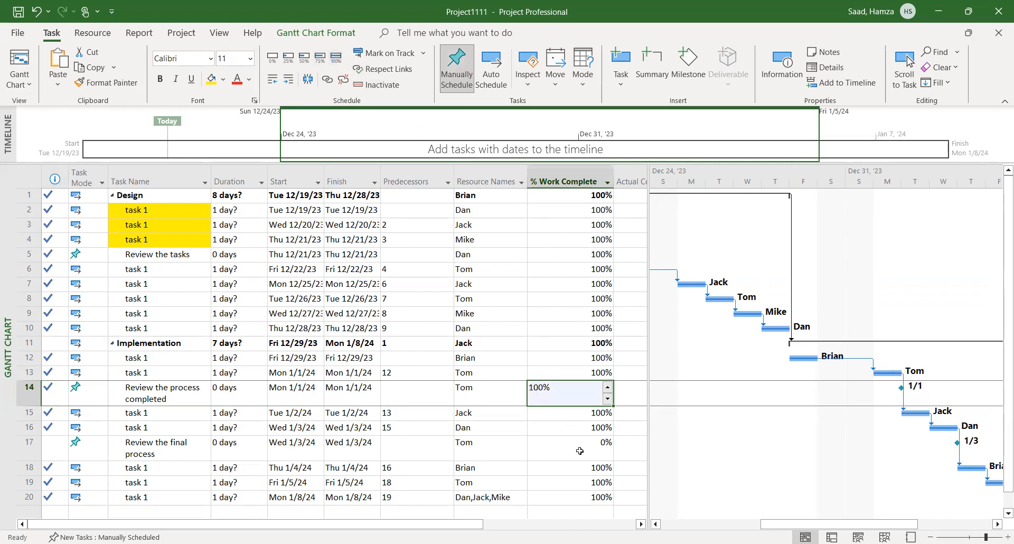
pyautogui.click(579, 450)
pyautogui.click(337, 62)
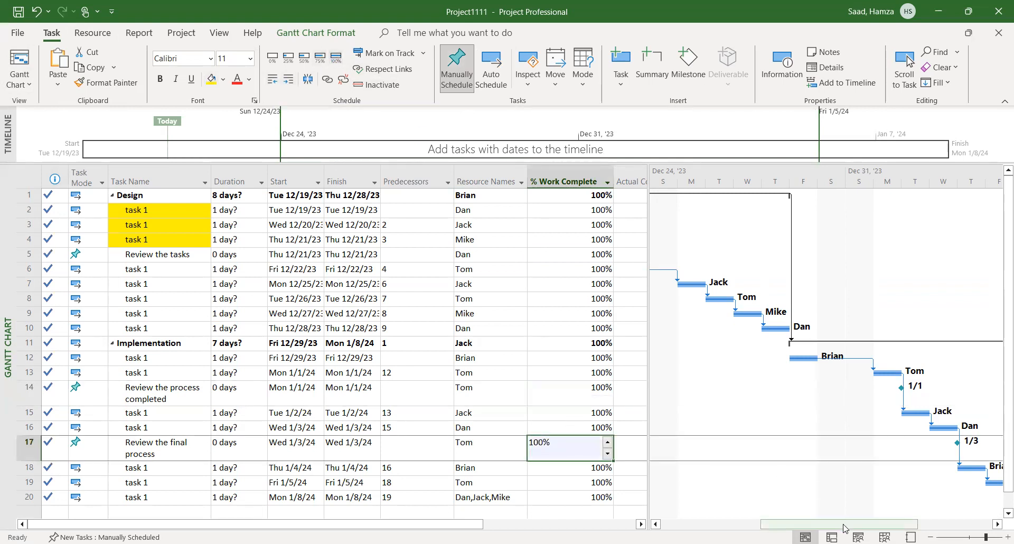
# - Examine the "Review the process completed" milestone's position against its neighbouring subtasks on an hourly Gantt timescale
pyautogui.moveTo(843, 528); pyautogui.dragTo(905, 527)
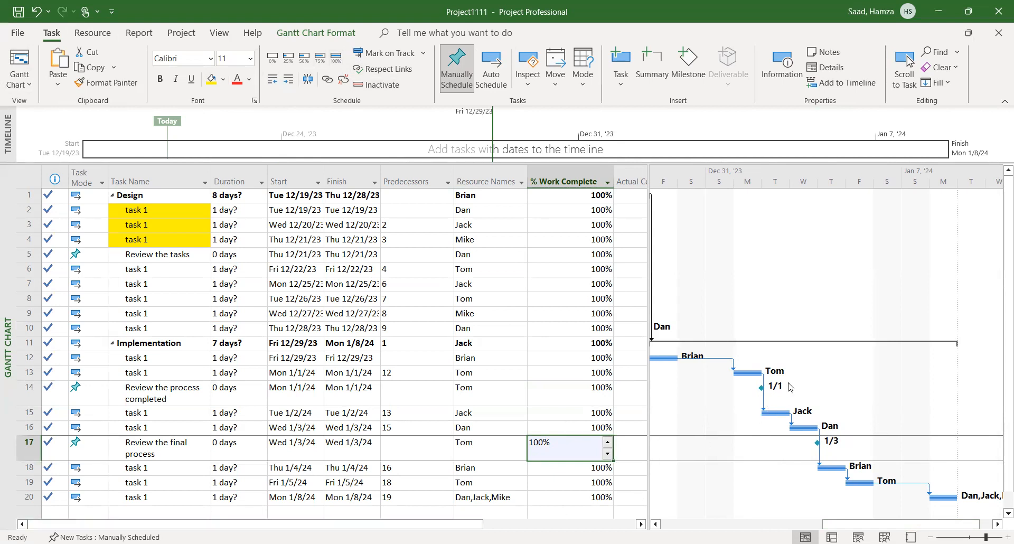
pyautogui.click(760, 387)
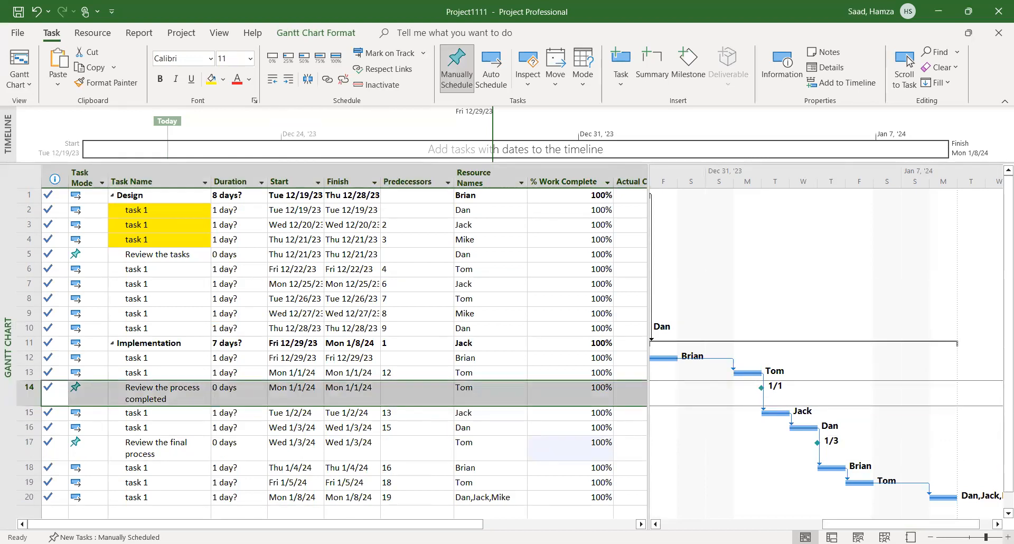
pyautogui.click(1007, 536)
pyautogui.click(1008, 537)
pyautogui.click(1008, 537)
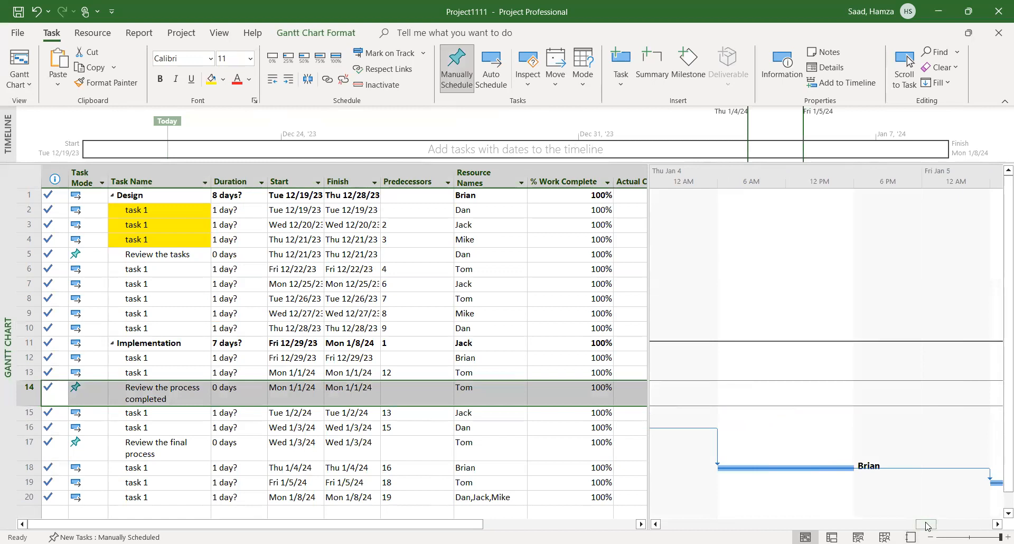
pyautogui.moveTo(927, 525); pyautogui.dragTo(879, 527)
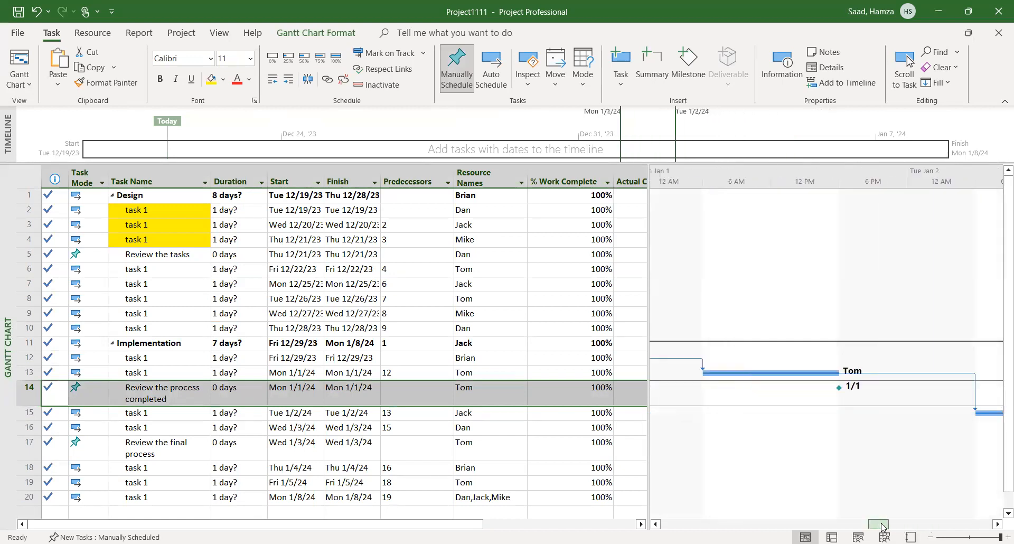